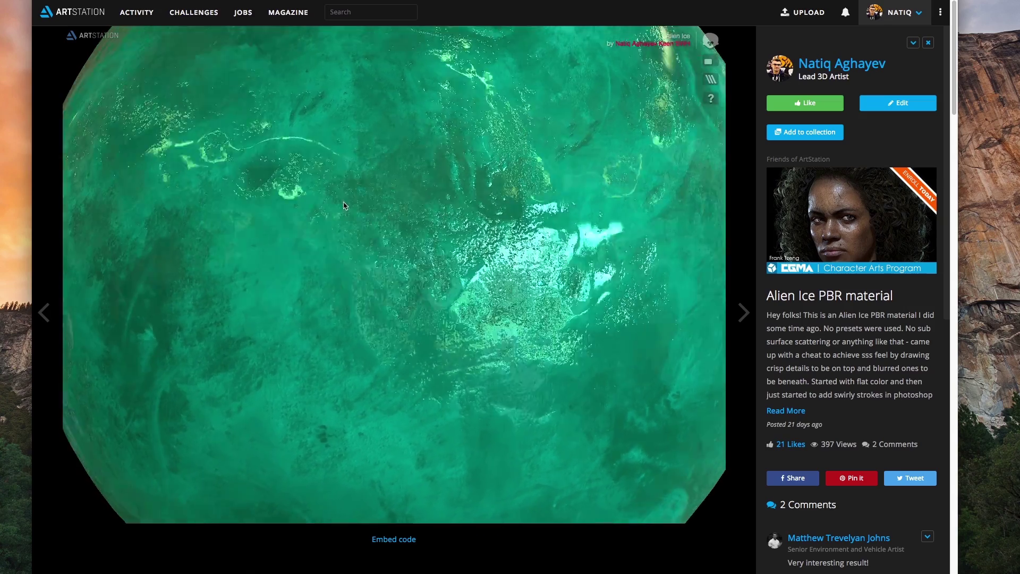
- Rotate the Alien Ice PBR material sphere to examine its surface from different sides
{"action": "left_click_drag", "start_coordinate": [344, 203], "coordinate": [357, 209]}
{"action": "left_click_drag", "start_coordinate": [244, 153], "coordinate": [391, 211]}
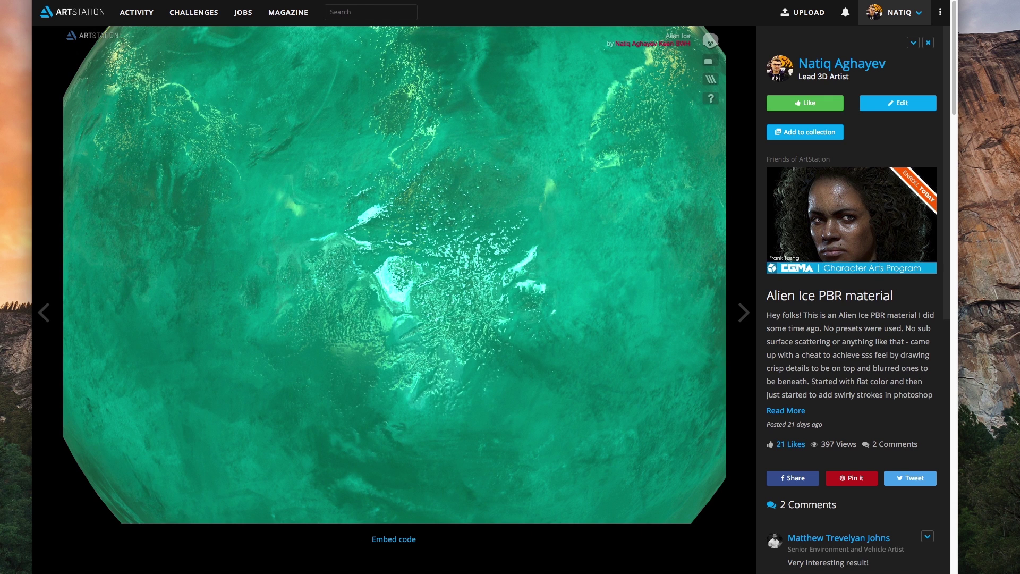
- Switch to the Textures.com page for RockSharp0062 and examine the download sizes of Image 1
{"action": "left_click", "coordinate": [279, 0]}
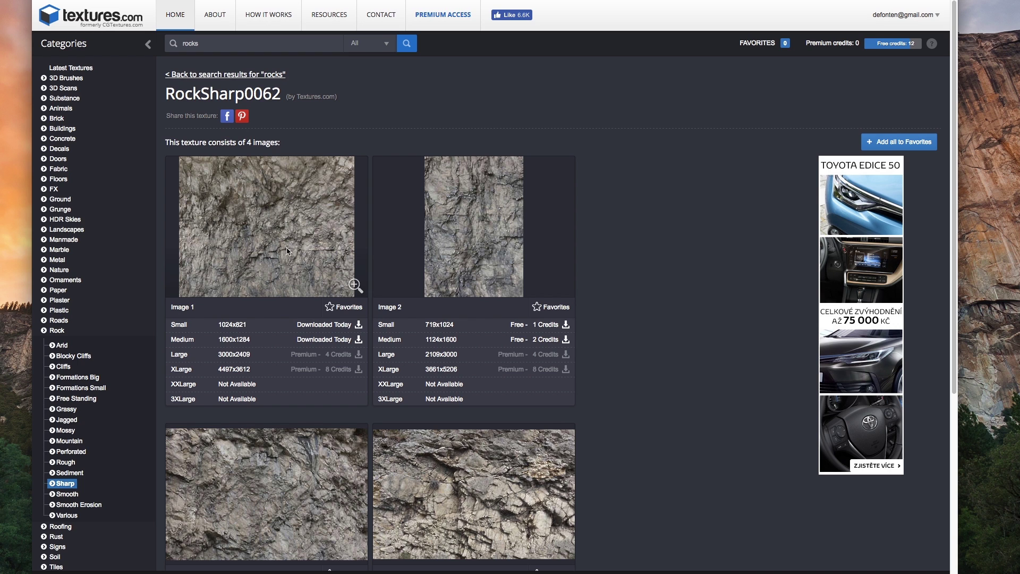
{"action": "right_click", "coordinate": [320, 326]}
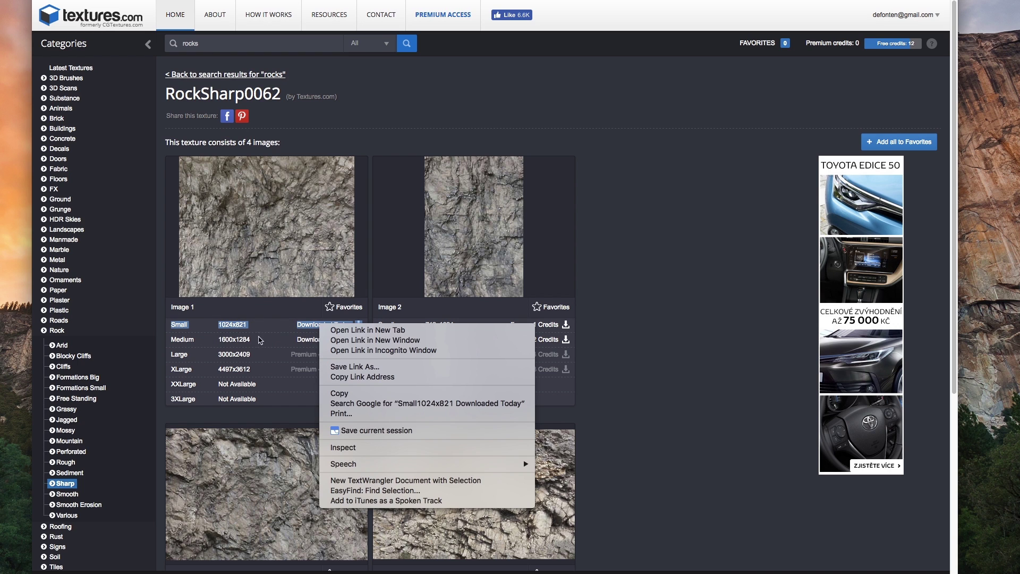
{"action": "left_click", "coordinate": [258, 341]}
{"action": "left_click", "coordinate": [306, 346]}
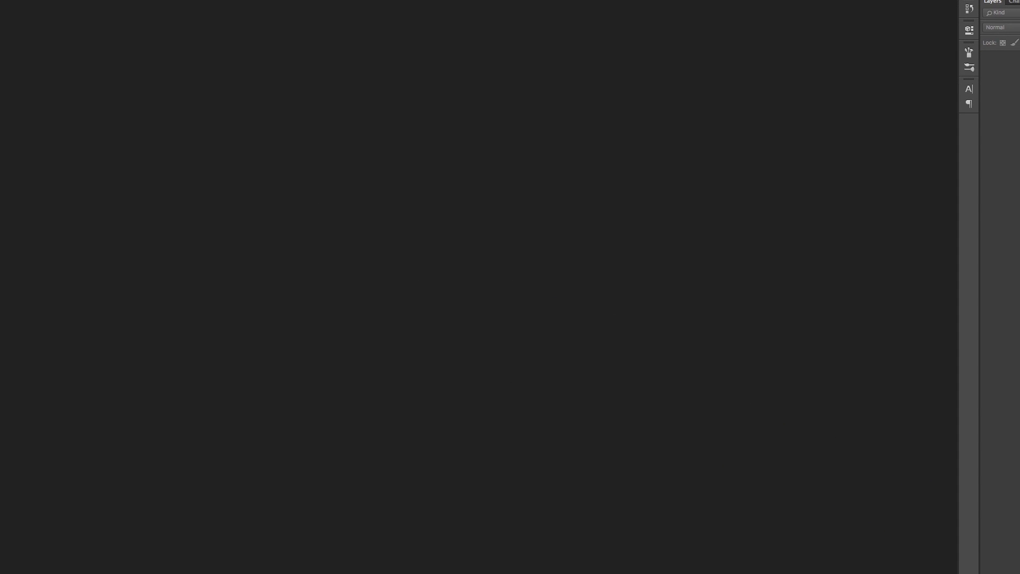
- Open the downloaded rock photo in Photoshop and copy the whole image
{"action": "left_click_drag", "start_coordinate": [122, 43], "coordinate": [212, 99]}
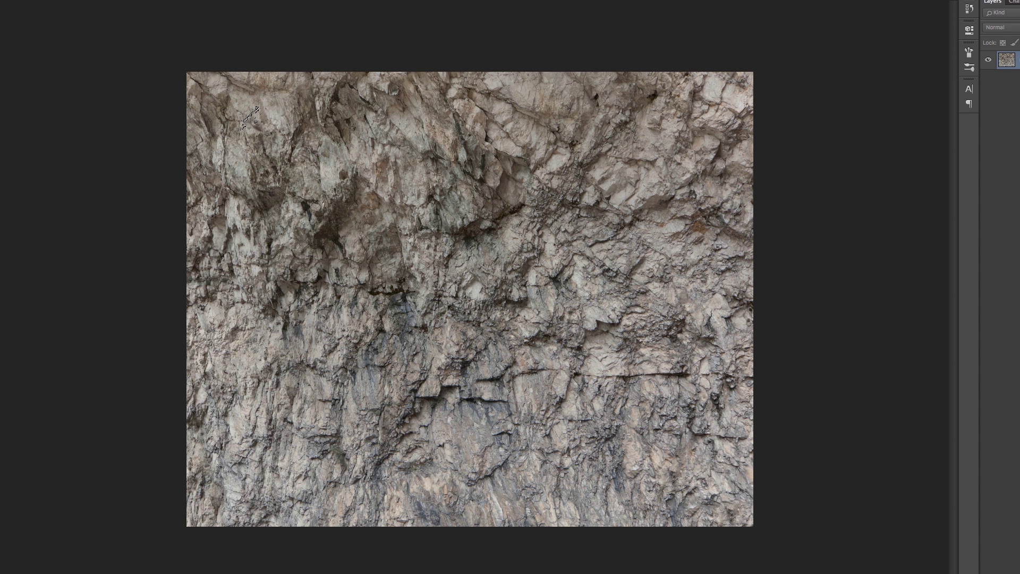
{"action": "key", "text": "super+a"}
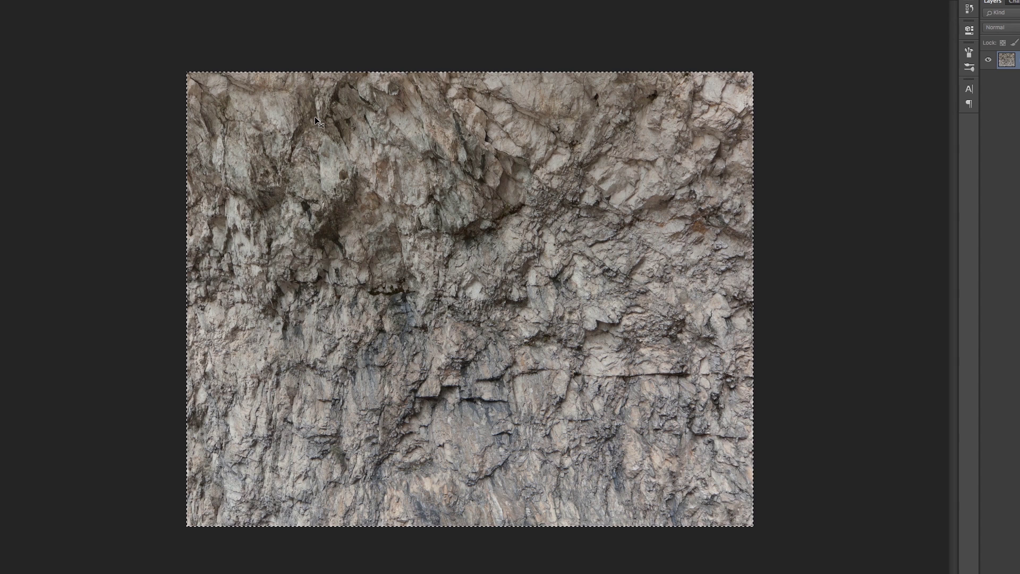
- Create a new 1024 × 1024 pixel document and paste the copied rock photo into it
{"action": "key", "text": "super+n"}
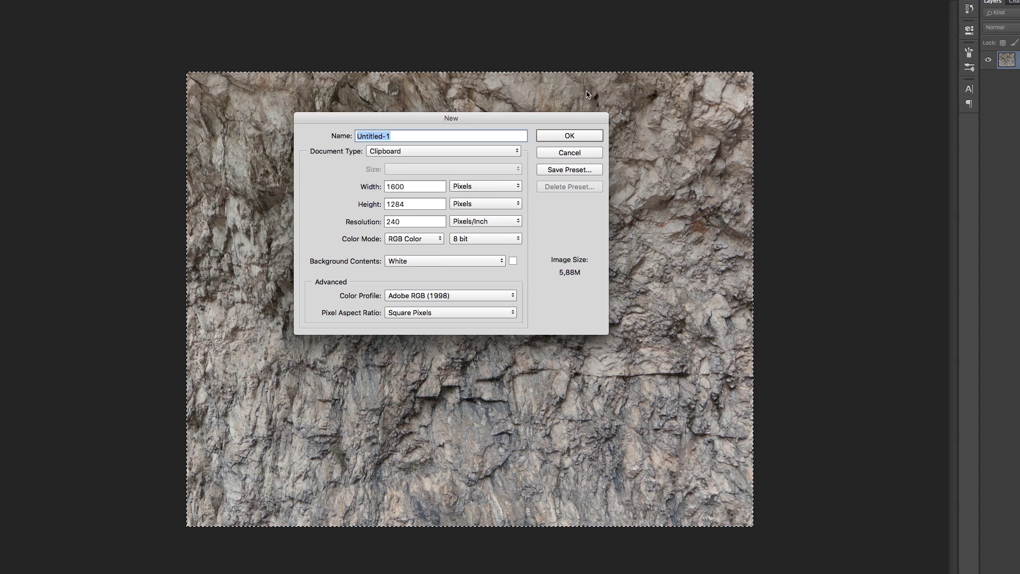
{"action": "double_click", "coordinate": [445, 188]}
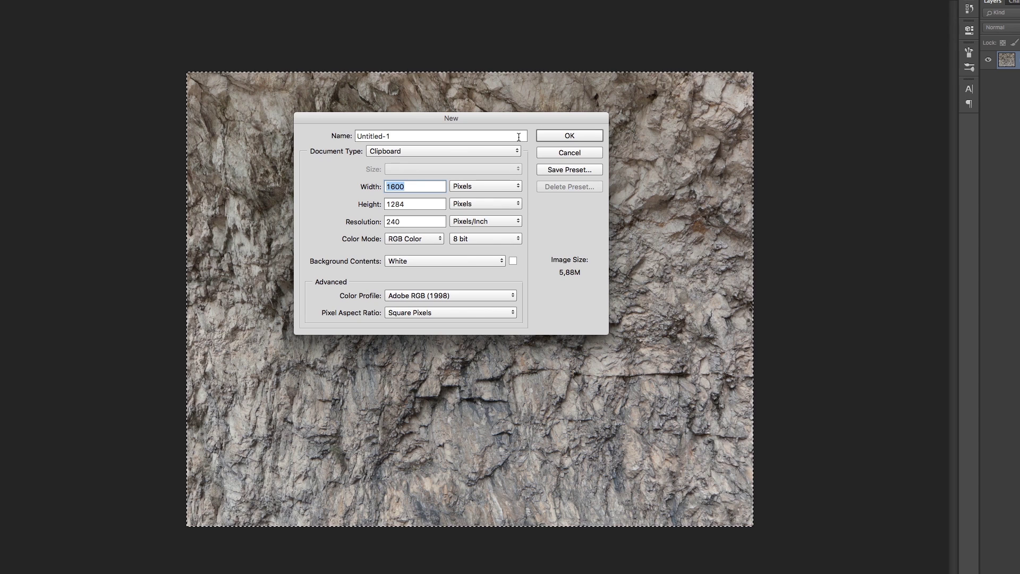
{"action": "type", "text": "1024"}
{"action": "key", "text": "Tab"}
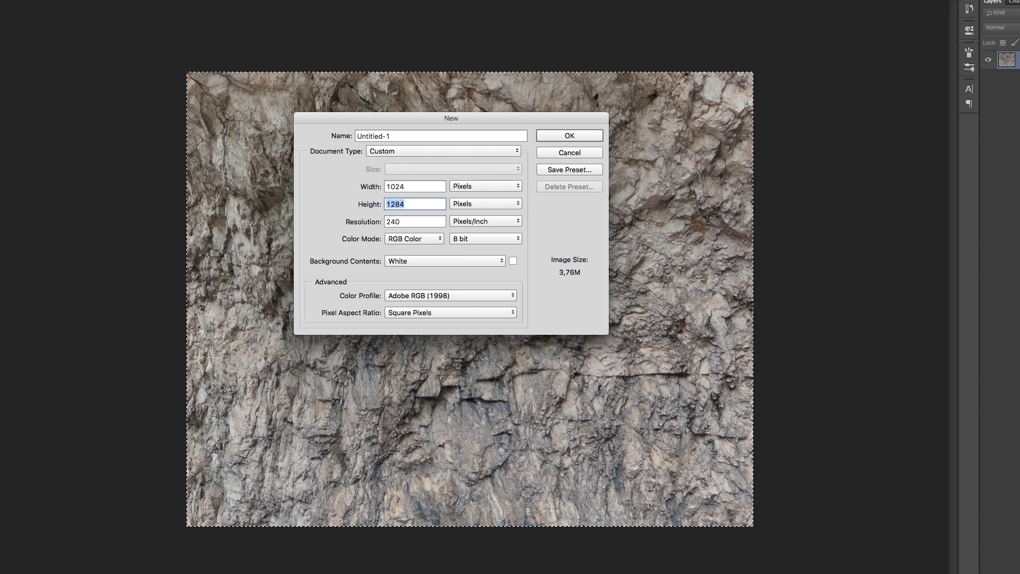
{"action": "type", "text": "1024"}
{"action": "key", "text": "Tab"}
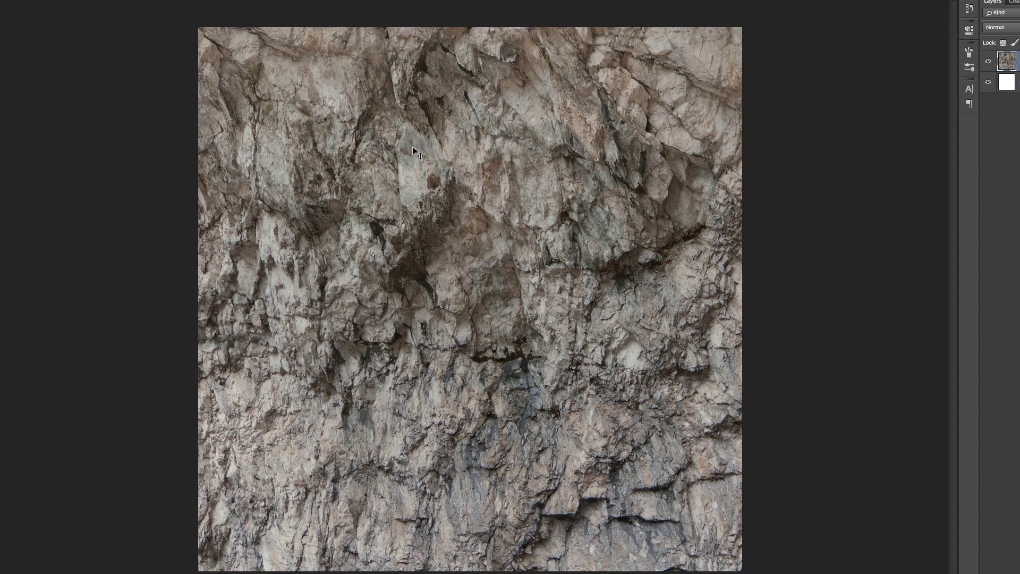
- Reposition the rock layer so the lower-right part of the photo fills the canvas, and flatten the image
{"action": "key", "text": "ctrl+t"}
{"action": "left_click_drag", "start_coordinate": [538, 226], "coordinate": [352, 279]}
{"action": "key", "text": "Return"}
{"action": "left_click", "coordinate": [352, 279]}
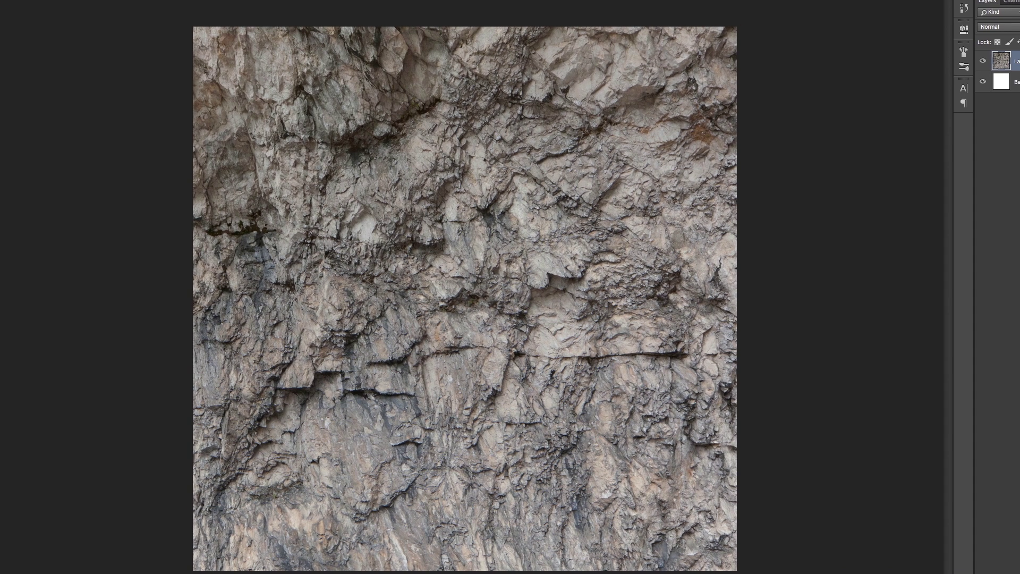
{"action": "left_click", "coordinate": [11, 0]}
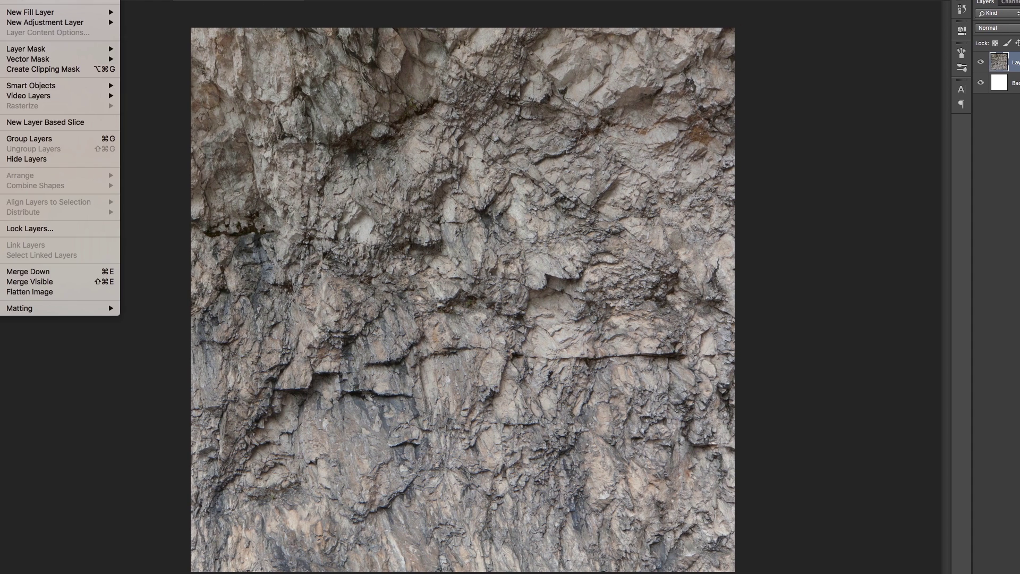
{"action": "left_click", "coordinate": [51, 291]}
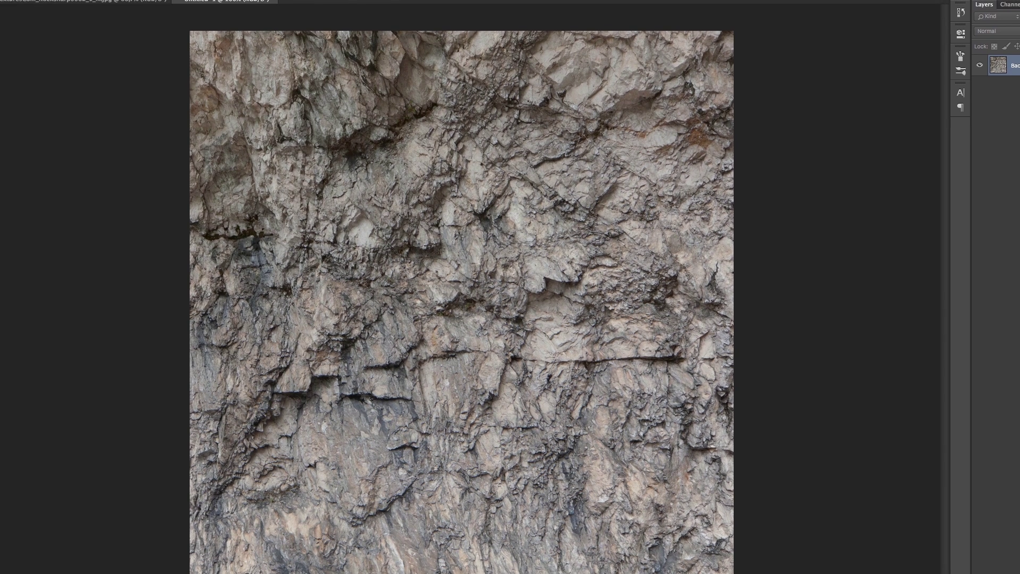
- Apply the Offset filter at +512 pixels horizontally and vertically, using Wrap Around for undefined areas
{"action": "left_click", "coordinate": [94, 0]}
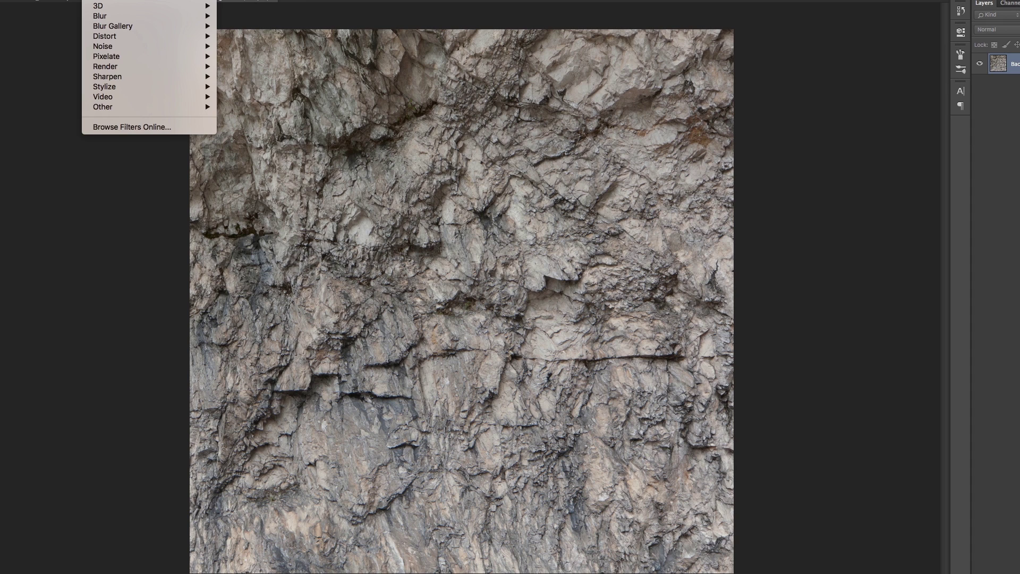
{"action": "mouse_move", "coordinate": [106, 108]}
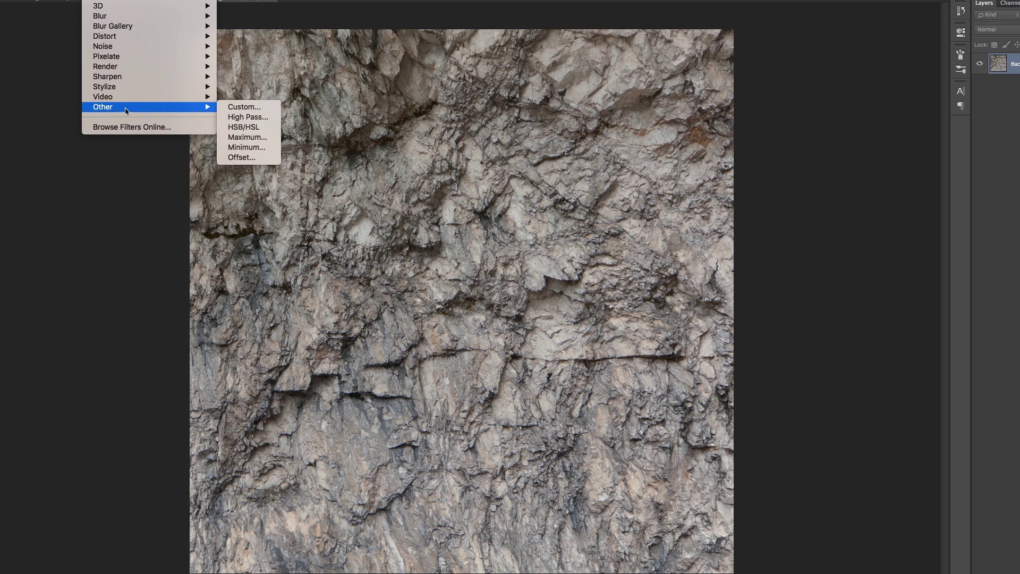
{"action": "left_click", "coordinate": [230, 157]}
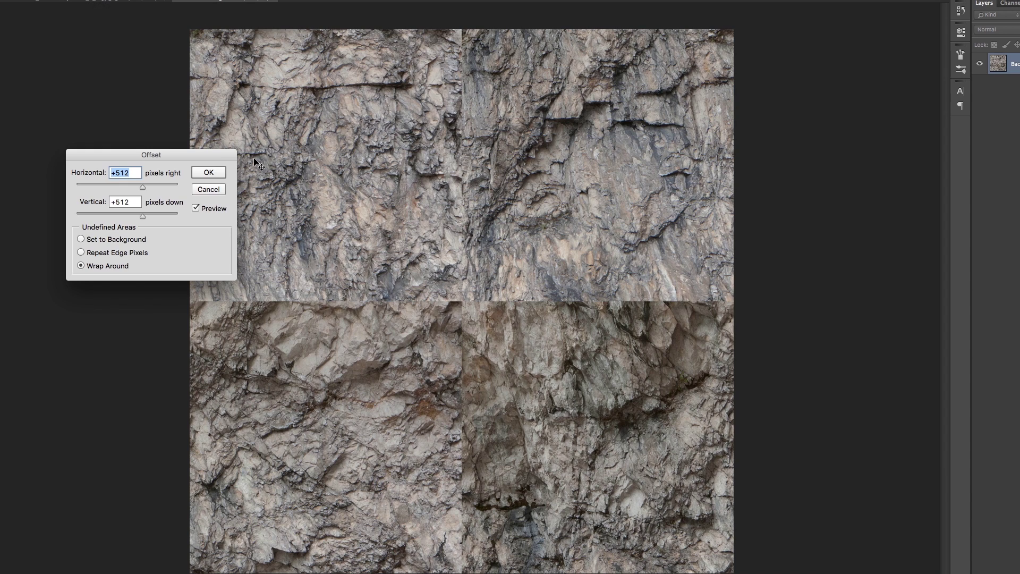
{"action": "left_click_drag", "start_coordinate": [153, 148], "coordinate": [141, 149]}
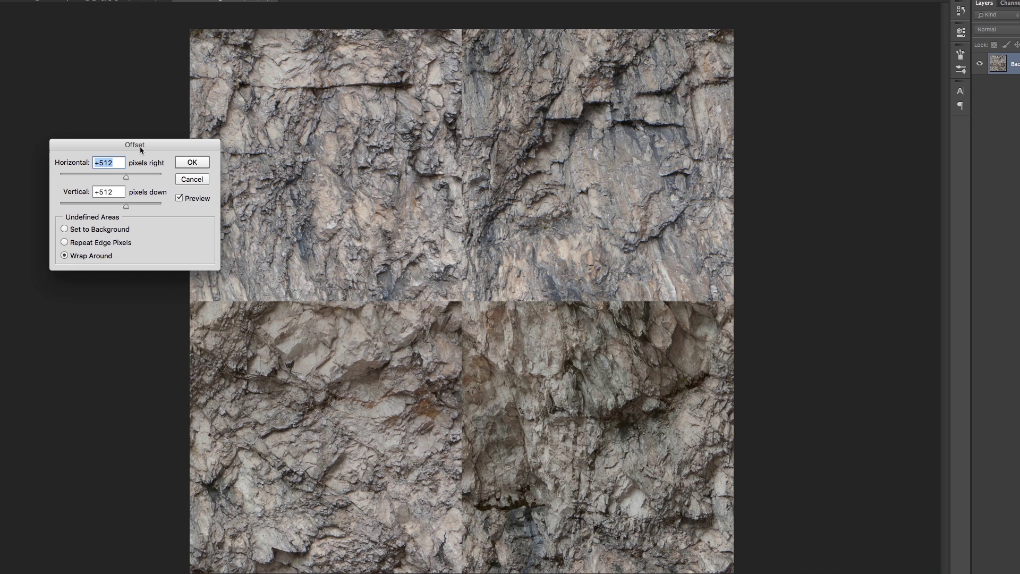
{"action": "left_click_drag", "start_coordinate": [168, 145], "coordinate": [143, 145]}
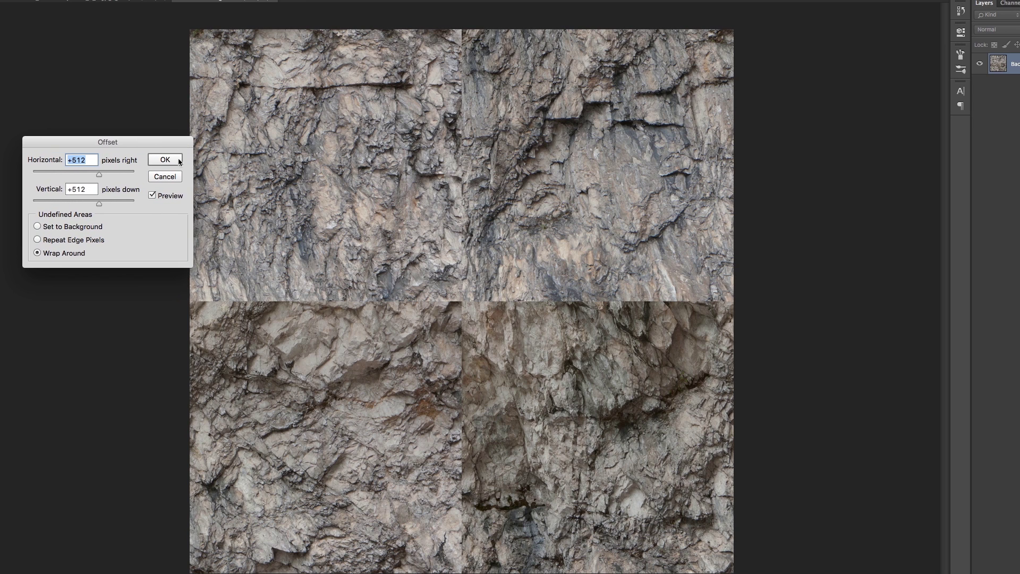
{"action": "left_click", "coordinate": [165, 160]}
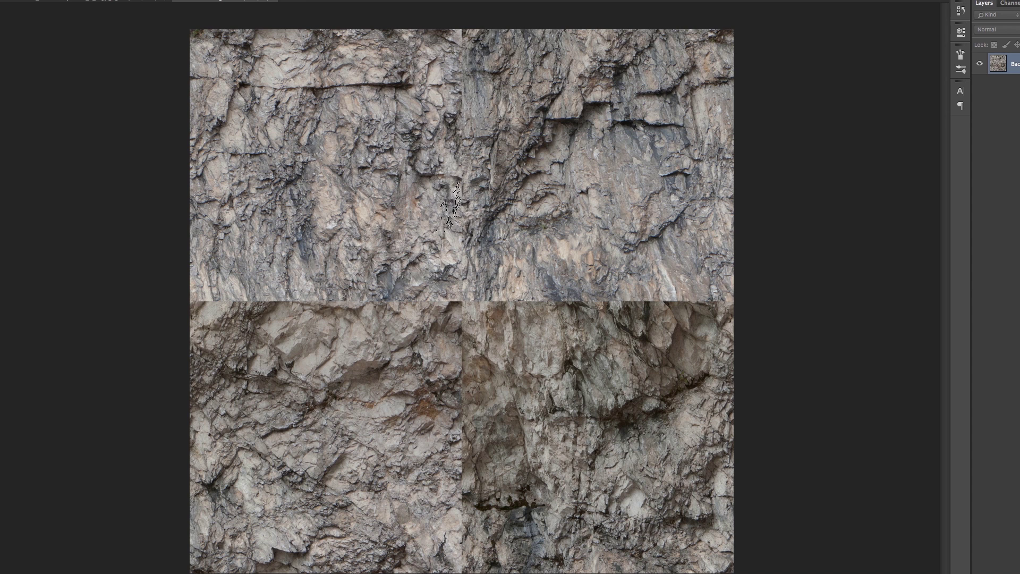
- With a soft round 80 px brush, clone rock over the upper vertical seam and the left half of the horizontal seam
{"action": "right_click", "coordinate": [464, 209]}
{"action": "double_click", "coordinate": [462, 237]}
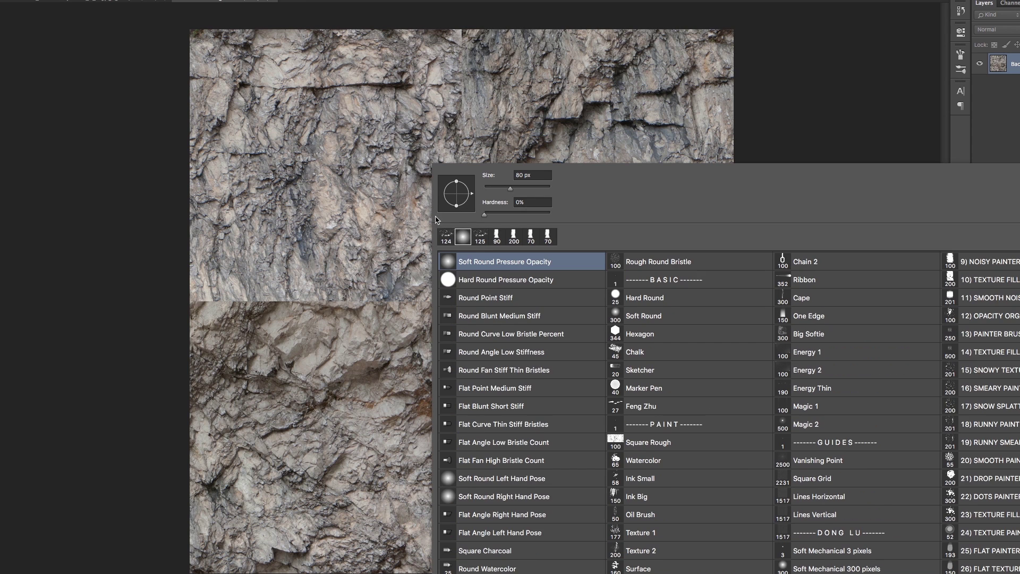
{"action": "mouse_move", "coordinate": [461, 236]}
{"action": "left_mouse_down"}
{"action": "mouse_move", "coordinate": [469, 273]}
{"action": "mouse_move", "coordinate": [420, 262]}
{"action": "mouse_move", "coordinate": [428, 303]}
{"action": "mouse_move", "coordinate": [308, 287]}
{"action": "left_mouse_up"}
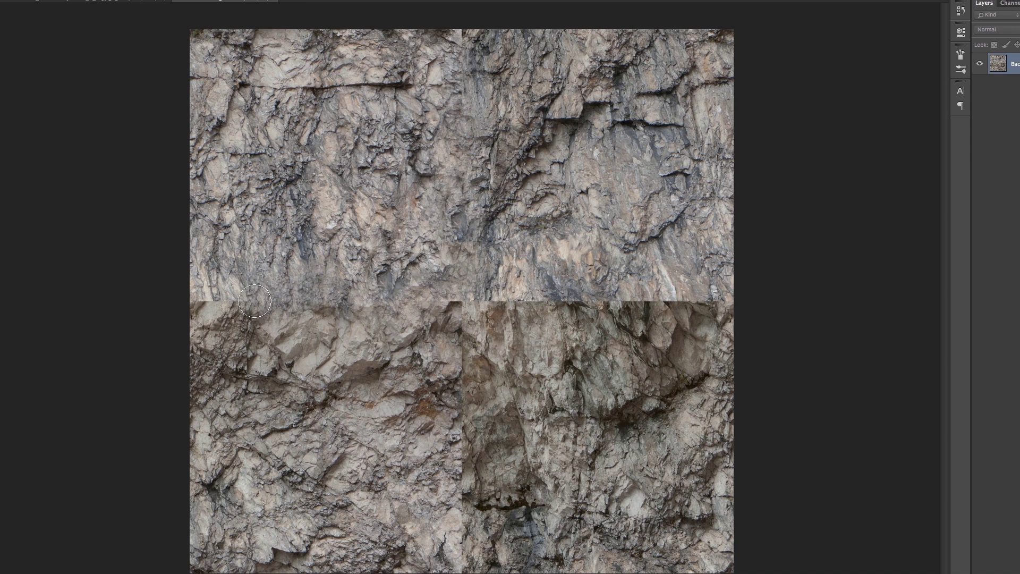
- Clone rock texture over the right half of the horizontal seam and the vertical seam just below the image centre
{"action": "left_click", "coordinate": [336, 209], "text": "alt"}
{"action": "mouse_move", "coordinate": [470, 303]}
{"action": "left_mouse_down"}
{"action": "mouse_move", "coordinate": [676, 299]}
{"action": "mouse_move", "coordinate": [689, 317]}
{"action": "mouse_move", "coordinate": [403, 301]}
{"action": "mouse_move", "coordinate": [449, 382]}
{"action": "mouse_move", "coordinate": [462, 452]}
{"action": "left_mouse_up"}
{"action": "left_click", "coordinate": [432, 233], "text": "alt"}
{"action": "left_click", "coordinate": [373, 208], "text": "alt"}
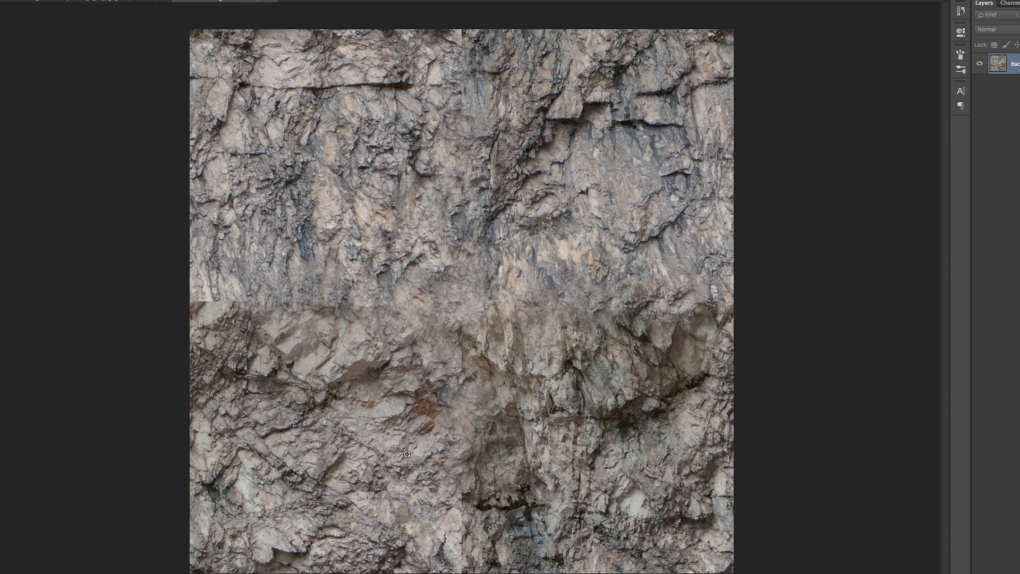
{"action": "left_click", "coordinate": [372, 418], "text": "alt"}
{"action": "left_click_drag", "start_coordinate": [461, 348], "coordinate": [456, 381]}
{"action": "left_click", "coordinate": [441, 223], "text": "alt"}
{"action": "left_click_drag", "start_coordinate": [566, 321], "coordinate": [583, 363]}
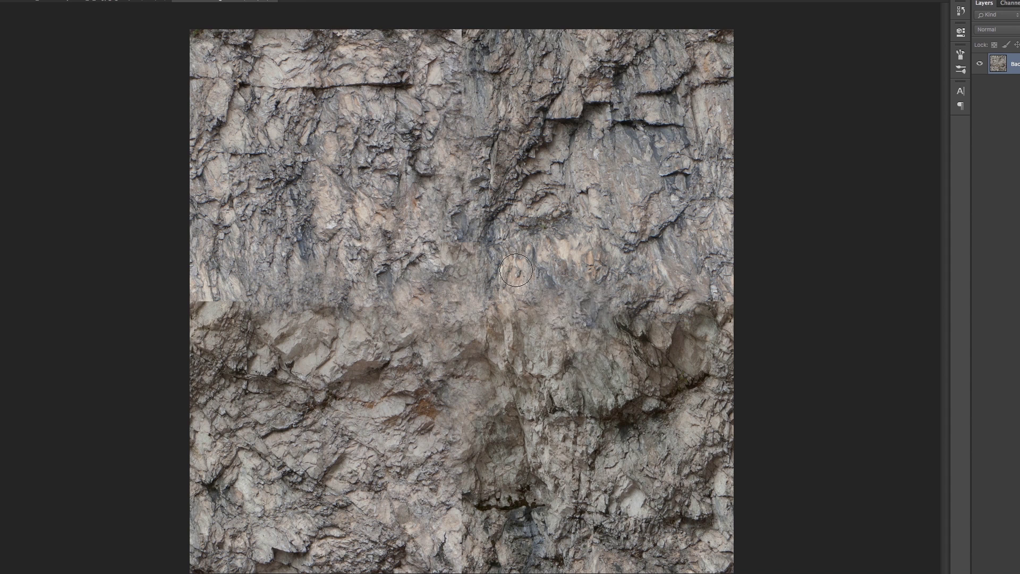
- Clone lighter rock detail over the dark, uneven patch in the lower-right quadrant, just below the horizontal seam
{"action": "right_click", "coordinate": [495, 249]}
{"action": "left_click", "coordinate": [493, 242]}
{"action": "left_click", "coordinate": [378, 207]}
{"action": "mouse_move", "coordinate": [671, 323]}
{"action": "left_mouse_down"}
{"action": "mouse_move", "coordinate": [657, 320]}
{"action": "mouse_move", "coordinate": [674, 343]}
{"action": "left_mouse_up"}
{"action": "left_click", "coordinate": [432, 229], "text": "alt"}
{"action": "mouse_move", "coordinate": [645, 392]}
{"action": "left_mouse_down"}
{"action": "mouse_move", "coordinate": [652, 415]}
{"action": "mouse_move", "coordinate": [656, 344]}
{"action": "left_mouse_up"}
{"action": "left_click_drag", "start_coordinate": [597, 401], "coordinate": [600, 376]}
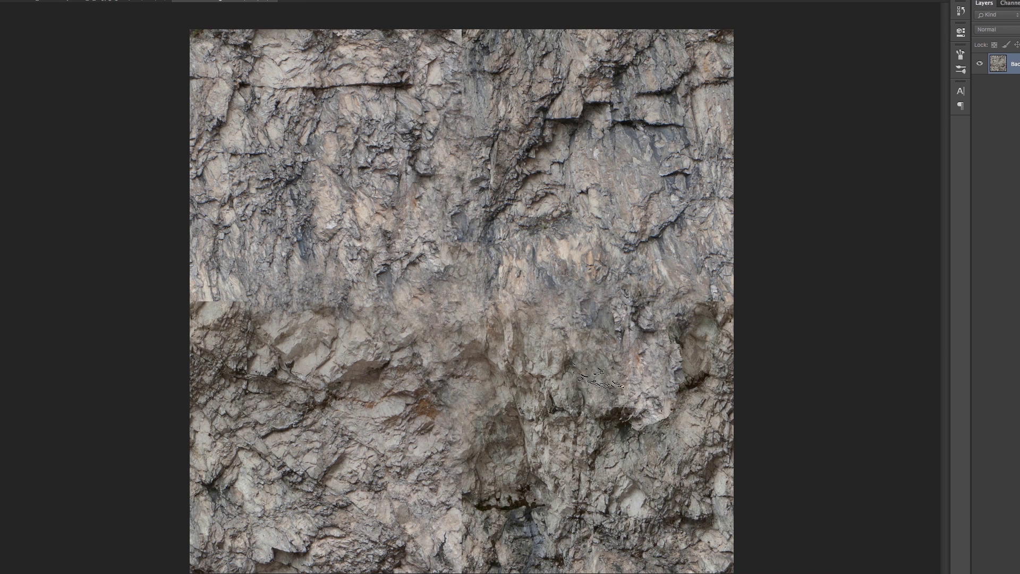
{"action": "left_click_drag", "start_coordinate": [615, 310], "coordinate": [610, 322]}
{"action": "left_click", "coordinate": [444, 222], "text": "alt"}
{"action": "left_click", "coordinate": [444, 222], "text": "alt"}
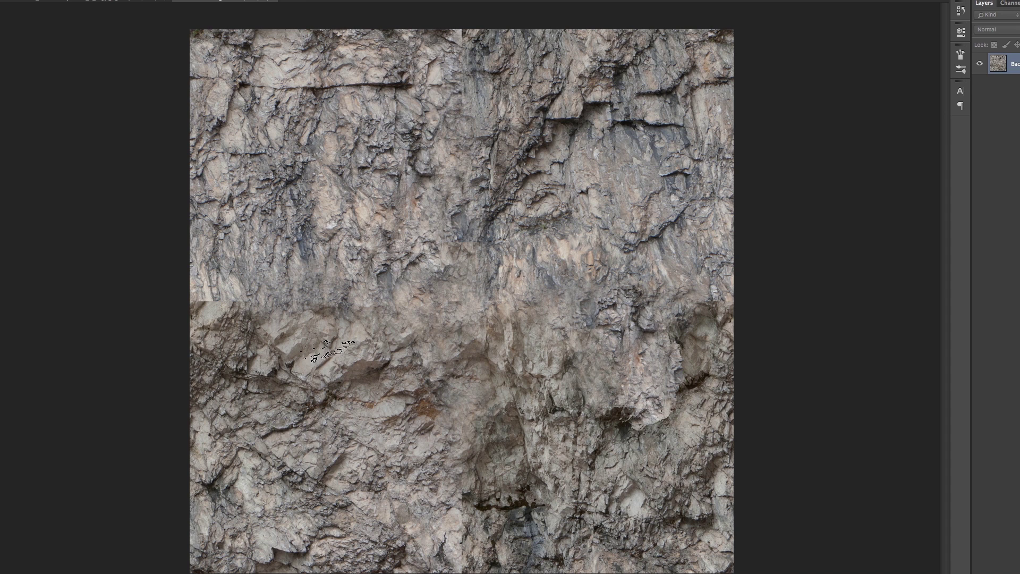
- Clone rock over the remaining horizontal seam at the image's left edge
{"action": "left_click_drag", "start_coordinate": [324, 329], "coordinate": [222, 298]}
{"action": "left_click", "coordinate": [300, 257], "text": "alt"}
{"action": "left_click_drag", "start_coordinate": [349, 367], "coordinate": [365, 406]}
- Clone out the long horizontal crack in the upper-left quadrant and the lower part of the vertical seam
{"action": "left_click", "coordinate": [371, 255], "text": "alt"}
{"action": "mouse_move", "coordinate": [516, 231]}
{"action": "left_mouse_down"}
{"action": "mouse_move", "coordinate": [530, 184]}
{"action": "mouse_move", "coordinate": [499, 201]}
{"action": "mouse_move", "coordinate": [504, 128]}
{"action": "mouse_move", "coordinate": [462, 239]}
{"action": "left_mouse_up"}
{"action": "left_click_drag", "start_coordinate": [409, 85], "coordinate": [250, 85]}
{"action": "mouse_move", "coordinate": [461, 478]}
{"action": "left_mouse_down"}
{"action": "mouse_move", "coordinate": [477, 488]}
{"action": "mouse_move", "coordinate": [465, 494]}
{"action": "left_mouse_up"}
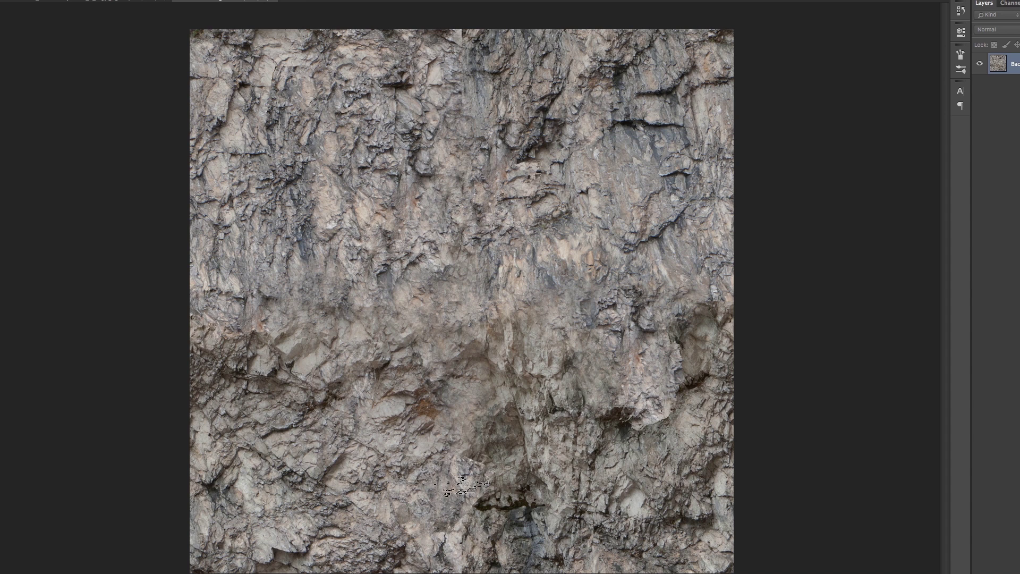
{"action": "mouse_move", "coordinate": [473, 533]}
{"action": "left_mouse_down"}
{"action": "mouse_move", "coordinate": [468, 553]}
{"action": "mouse_move", "coordinate": [402, 503]}
{"action": "mouse_move", "coordinate": [467, 550]}
{"action": "left_mouse_up"}
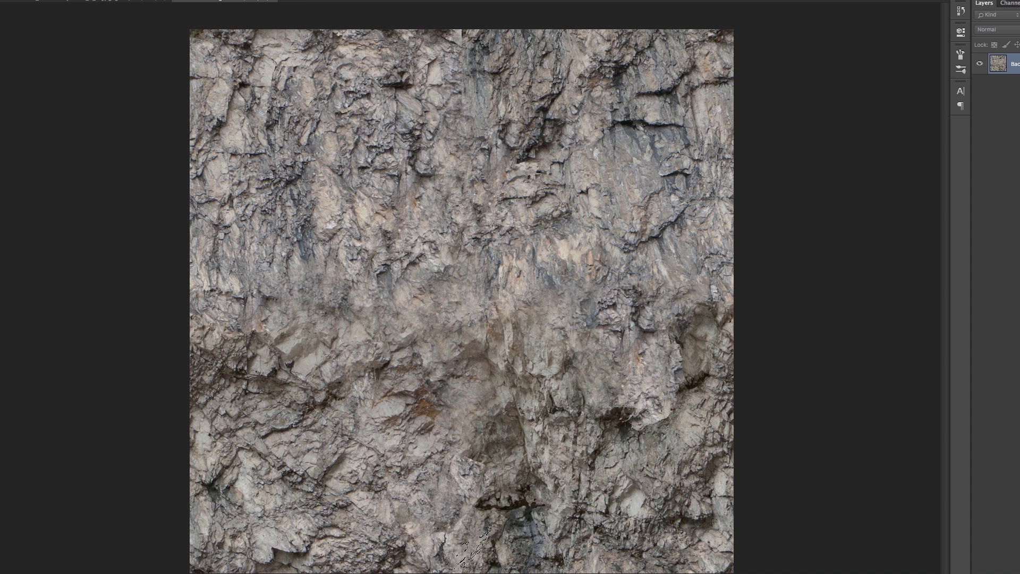
- Clone crisp rock detail over the blurred strip along the former horizontal seam, left of the image centre
{"action": "left_click", "coordinate": [389, 367], "text": "alt"}
{"action": "left_click_drag", "start_coordinate": [355, 309], "coordinate": [308, 326]}
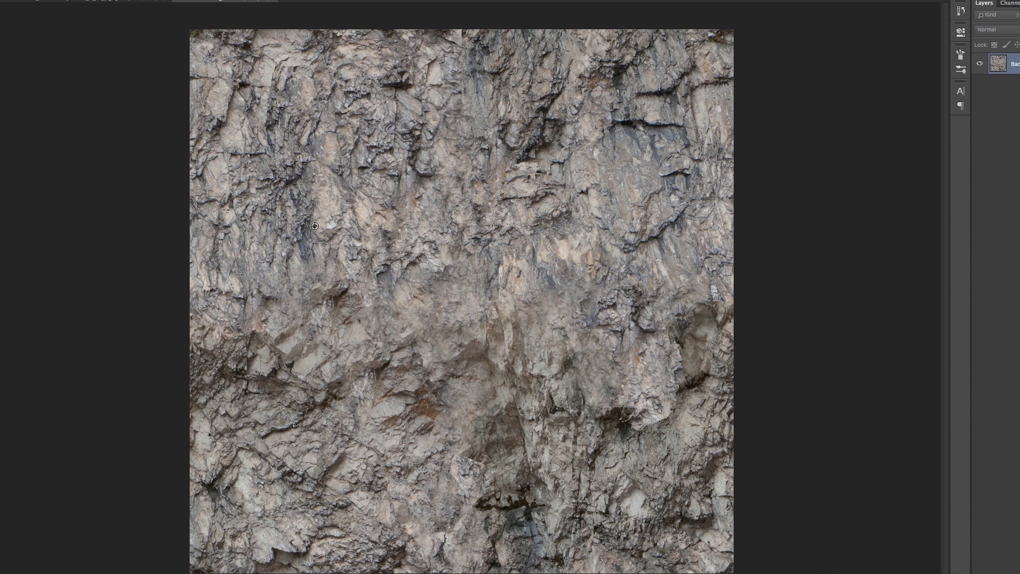
{"action": "left_click", "coordinate": [315, 226], "text": "alt"}
{"action": "left_click_drag", "start_coordinate": [343, 271], "coordinate": [319, 285]}
- Clone rock detail over the smudged strip along the former horizontal seam, right of the image centre
{"action": "left_click", "coordinate": [349, 218], "text": "alt"}
{"action": "left_click_drag", "start_coordinate": [499, 304], "coordinate": [550, 310]}
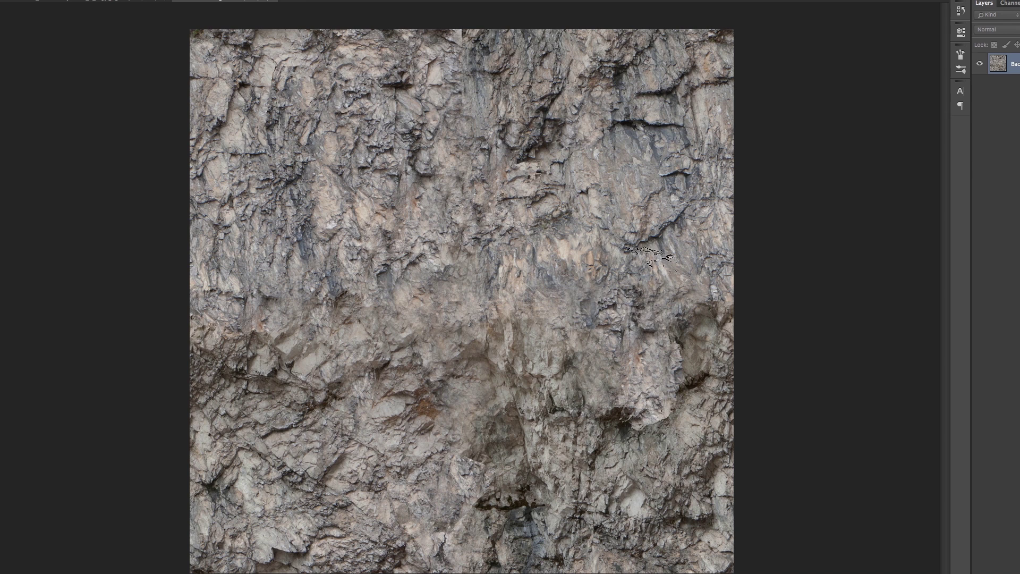
{"action": "left_click", "coordinate": [607, 229], "text": "alt"}
{"action": "left_click_drag", "start_coordinate": [640, 300], "coordinate": [595, 322]}
- Clone sharp rock chunks and crevices over the remaining smeared areas at the centre and left of the former horizontal seam
{"action": "left_click", "coordinate": [410, 271], "text": "alt"}
{"action": "left_click_drag", "start_coordinate": [401, 307], "coordinate": [285, 302]}
{"action": "left_click", "coordinate": [323, 205], "text": "alt"}
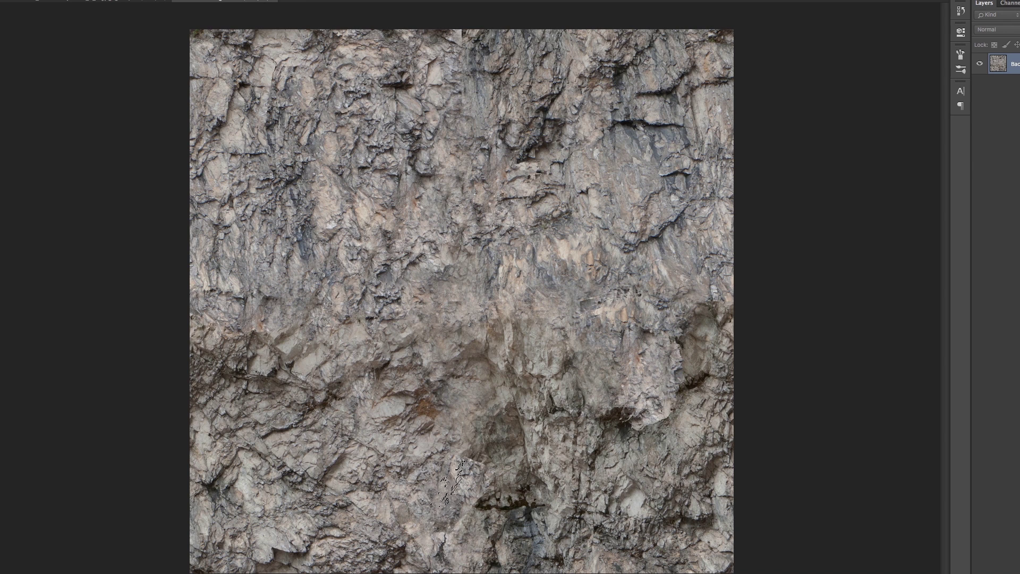
{"action": "left_click_drag", "start_coordinate": [513, 353], "coordinate": [468, 317]}
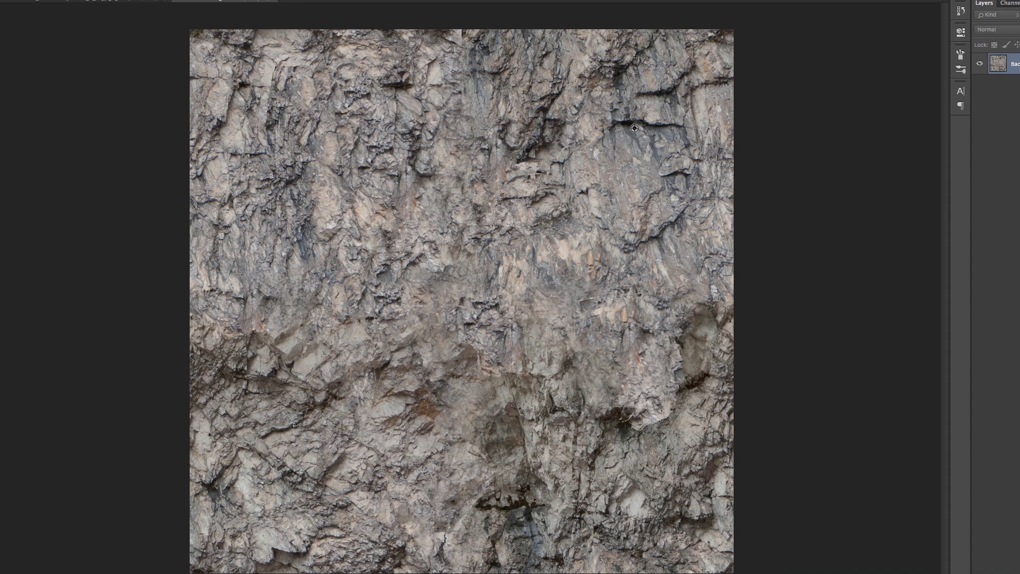
{"action": "left_click", "coordinate": [644, 115], "text": "alt"}
{"action": "left_click_drag", "start_coordinate": [387, 324], "coordinate": [361, 329]}
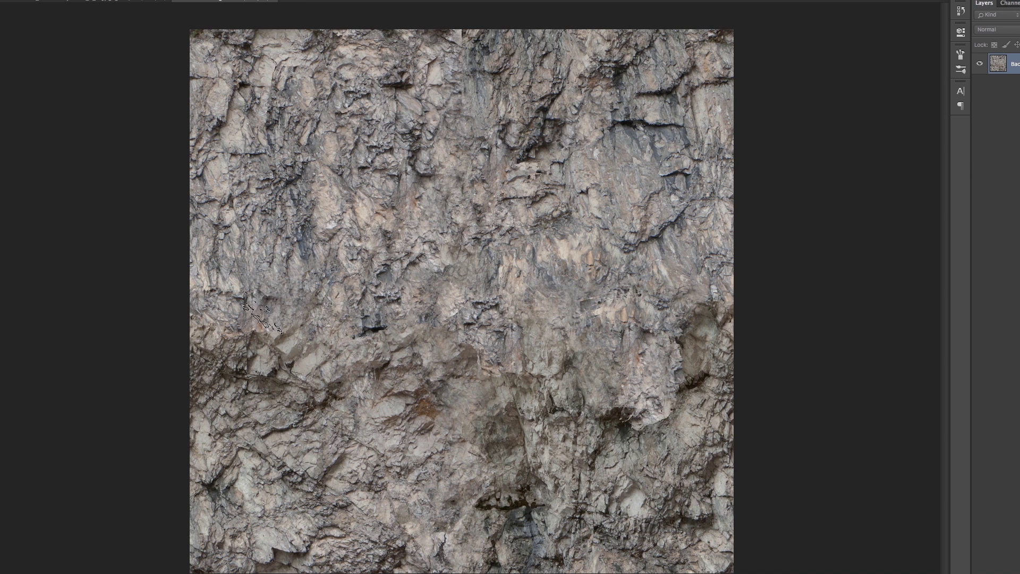
{"action": "mouse_move", "coordinate": [291, 298]}
{"action": "left_mouse_down"}
{"action": "mouse_move", "coordinate": [276, 282]}
{"action": "mouse_move", "coordinate": [261, 294]}
{"action": "mouse_move", "coordinate": [269, 319]}
{"action": "left_mouse_up"}
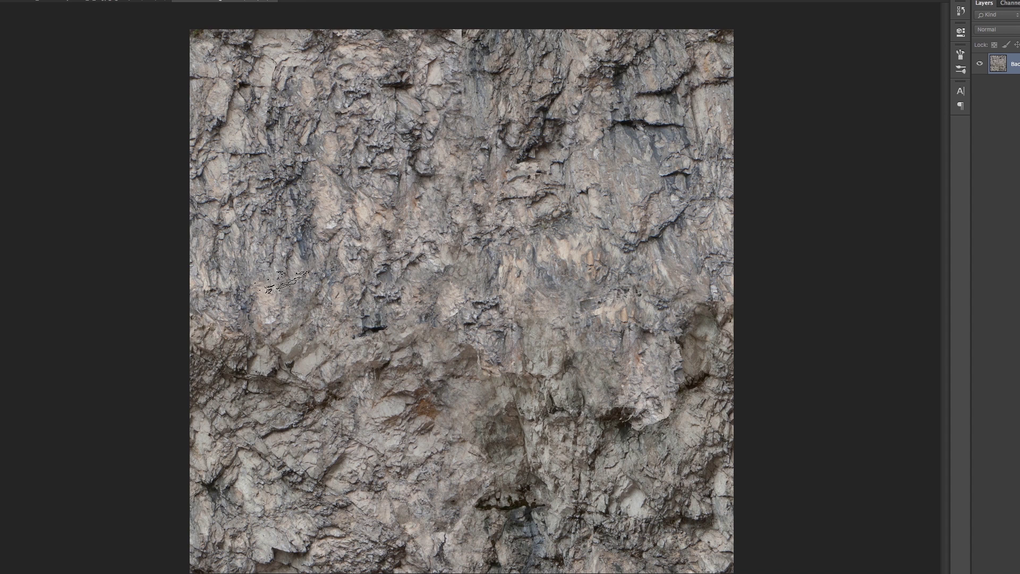
- Clone rock texture over the dark patch and the mossy crack in the lower middle of the image
{"action": "mouse_move", "coordinate": [492, 389]}
{"action": "left_mouse_down"}
{"action": "mouse_move", "coordinate": [477, 428]}
{"action": "mouse_move", "coordinate": [456, 441]}
{"action": "mouse_move", "coordinate": [511, 441]}
{"action": "mouse_move", "coordinate": [478, 456]}
{"action": "left_mouse_up"}
{"action": "left_click", "coordinate": [425, 494], "text": "alt"}
{"action": "left_click_drag", "start_coordinate": [490, 494], "coordinate": [455, 501]}
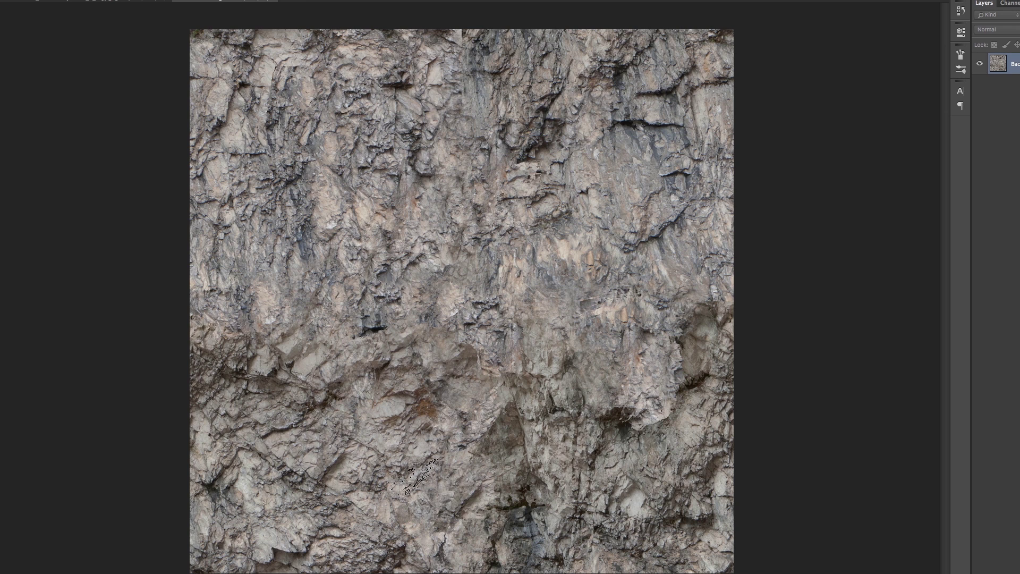
{"action": "left_click", "coordinate": [442, 371], "text": "alt"}
{"action": "left_click_drag", "start_coordinate": [572, 437], "coordinate": [509, 410]}
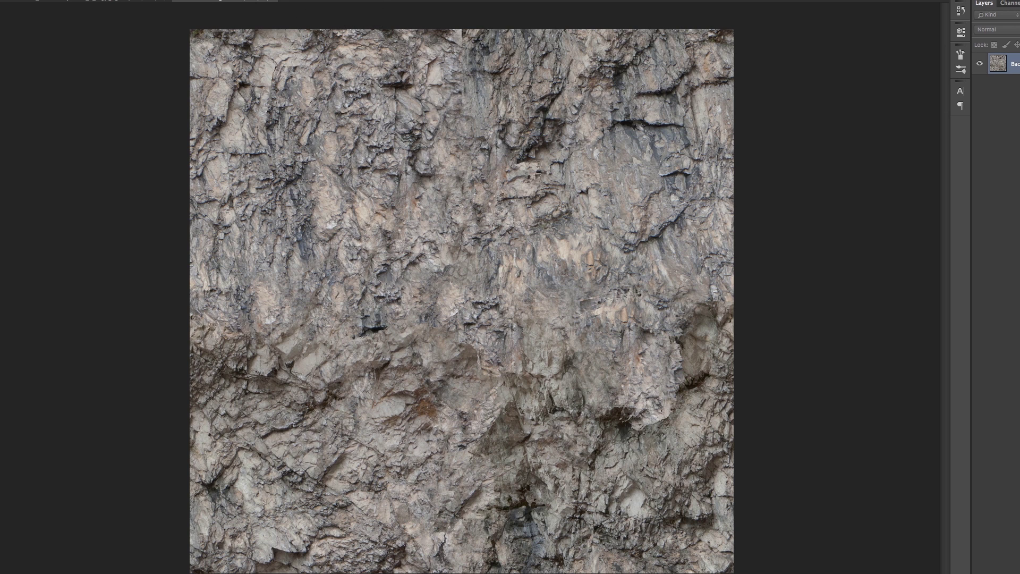
- Offset the texture by +512 pixels horizontally and +512 pixels vertically, with undefined areas wrapped around
{"action": "left_click", "coordinate": [93, 0]}
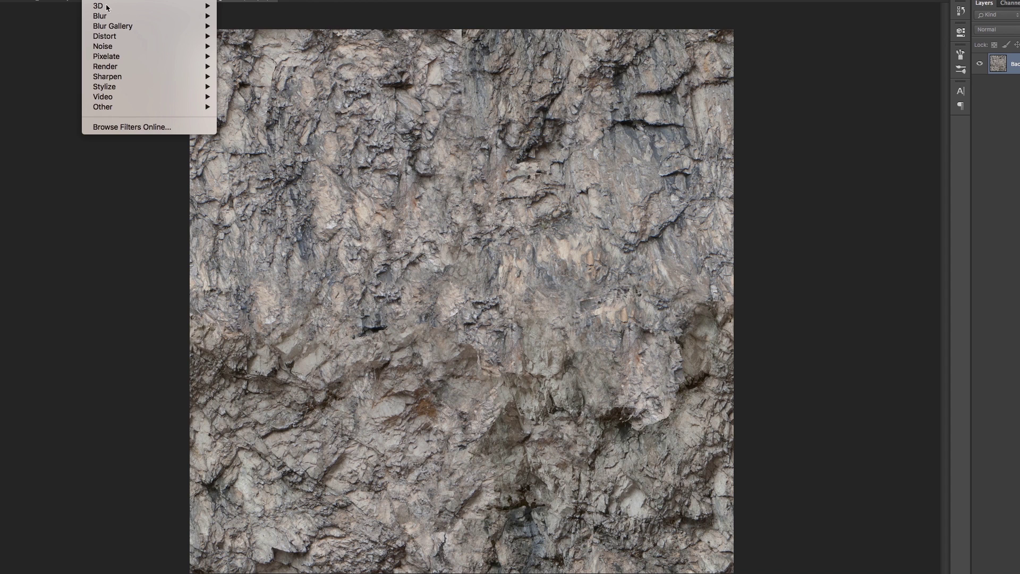
{"action": "mouse_move", "coordinate": [132, 109]}
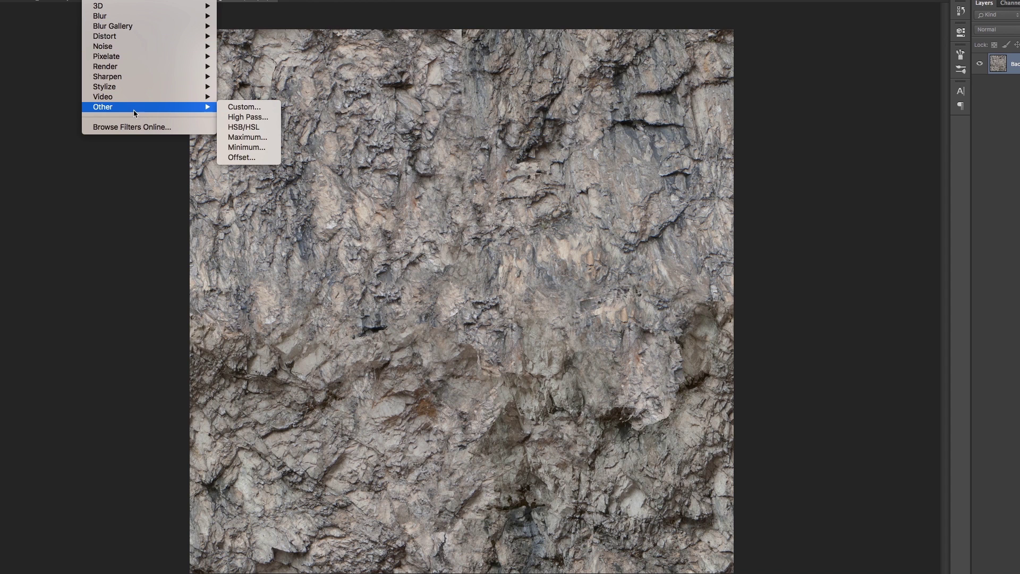
{"action": "left_click", "coordinate": [280, 162]}
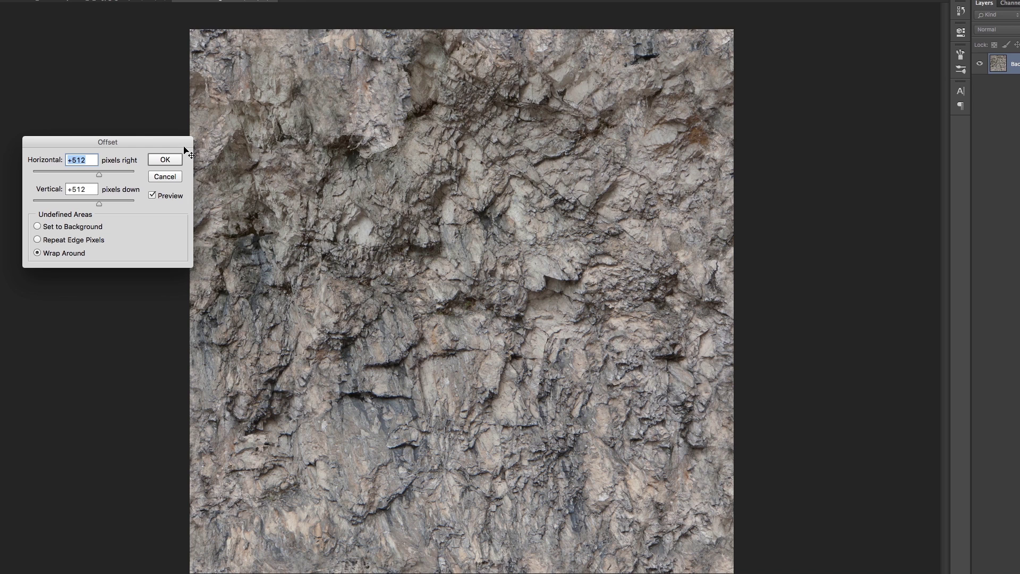
{"action": "left_click", "coordinate": [168, 164]}
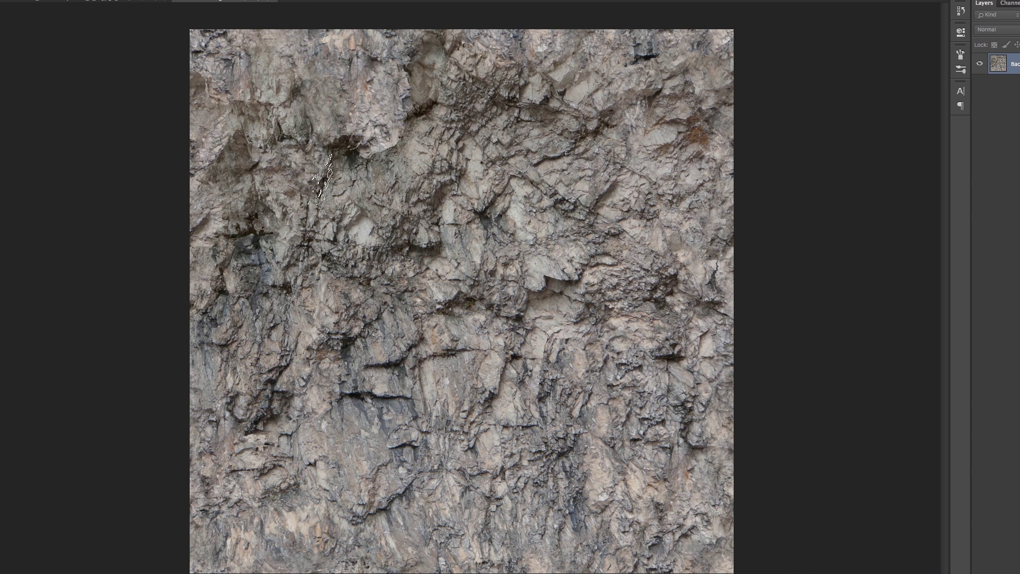
- Copy the entire texture and set up a new document 4000 pixels wide for testing the tiling
{"action": "key", "text": "ctrl+a"}
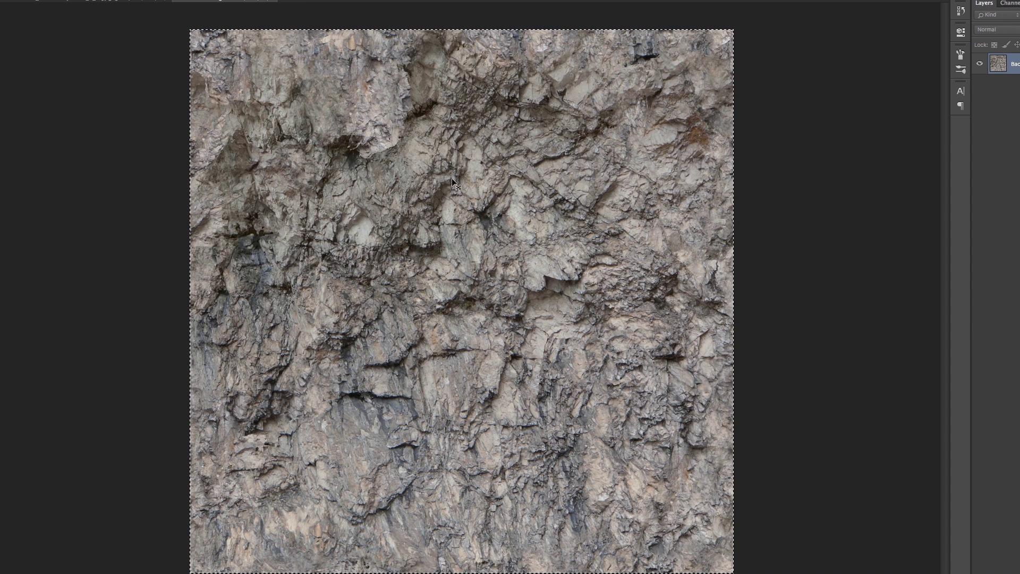
{"action": "key", "text": "ctrl+c"}
{"action": "key", "text": "ctrl+n"}
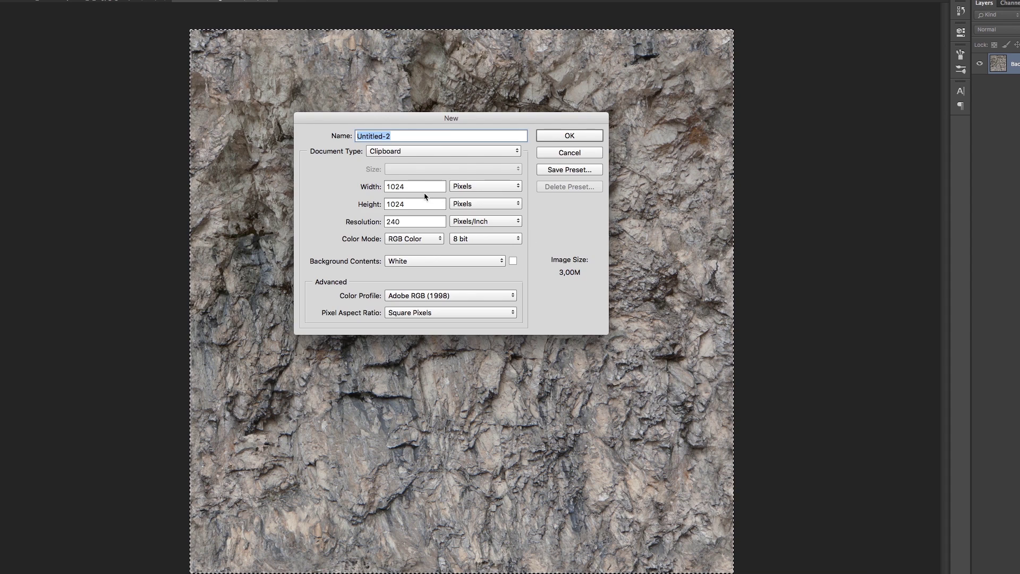
{"action": "double_click", "coordinate": [423, 187]}
{"action": "type", "text": "40"}
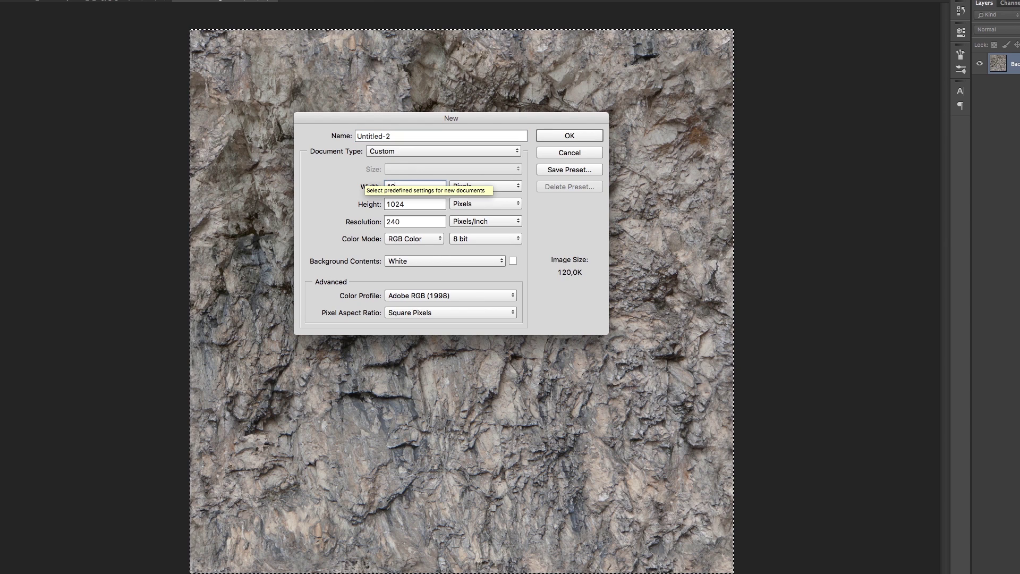
{"action": "type", "text": "00"}
{"action": "key", "text": "Tab"}
{"action": "type", "text": "400"}
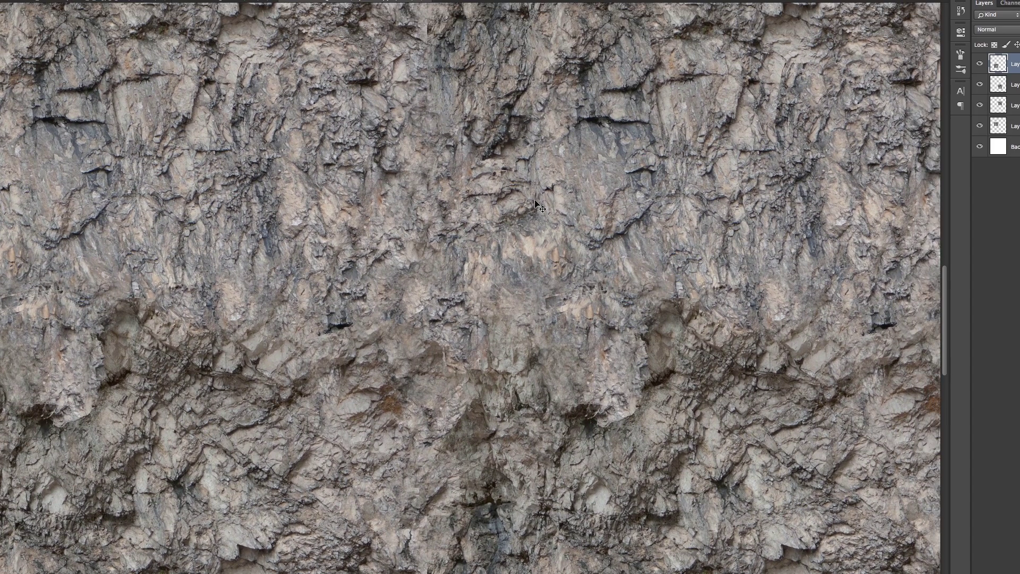
- Examine the joins between the tiled texture copies up close for visible seams
{"action": "mouse_move", "coordinate": [563, 211]}
{"action": "left_mouse_down"}
{"action": "mouse_move", "coordinate": [584, 206]}
{"action": "mouse_move", "coordinate": [574, 212]}
{"action": "left_mouse_up"}
{"action": "key", "text": "super+z"}
{"action": "scroll", "coordinate": [510, 200], "scroll_direction": "up", "scroll_amount": 3}
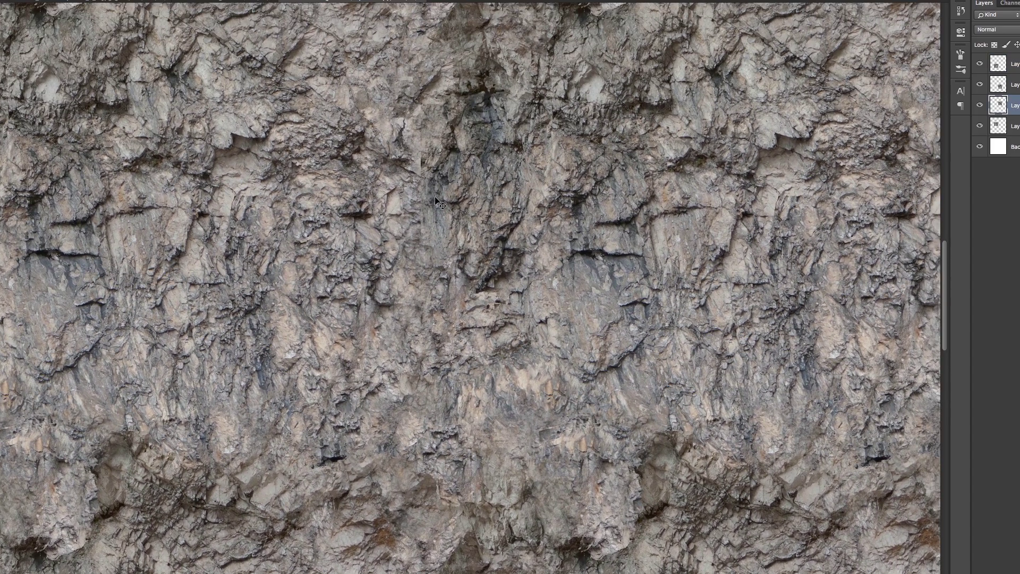
{"action": "scroll", "coordinate": [422, 249], "scroll_direction": "up", "scroll_amount": 3}
{"action": "key", "text": "super+plus"}
{"action": "left_click_drag", "start_coordinate": [380, 202], "coordinate": [412, 293]}
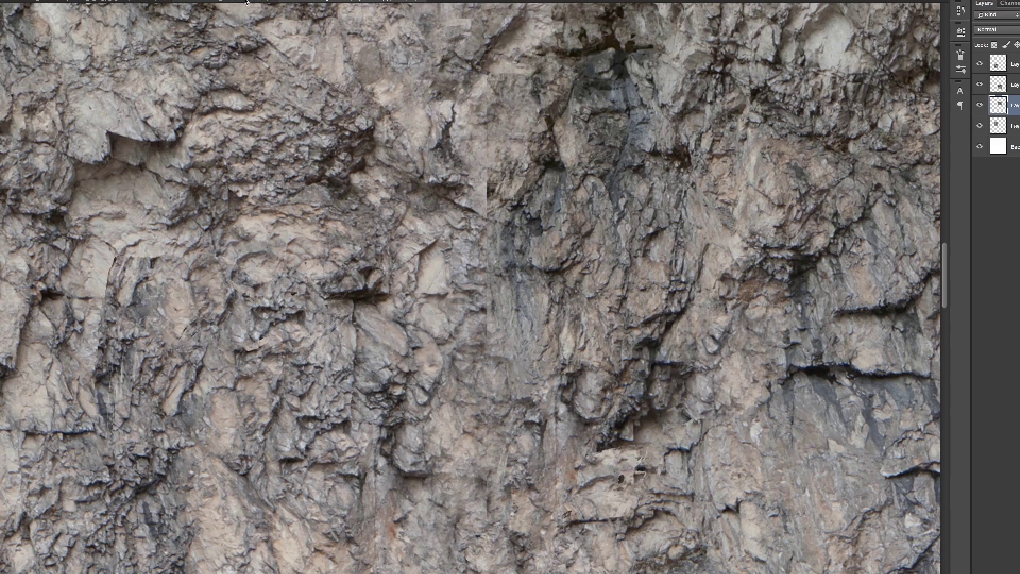
- Return to the rock texture document and reapply the last Offset filter to bring the remaining seam to the centre
{"action": "left_click", "coordinate": [244, 2]}
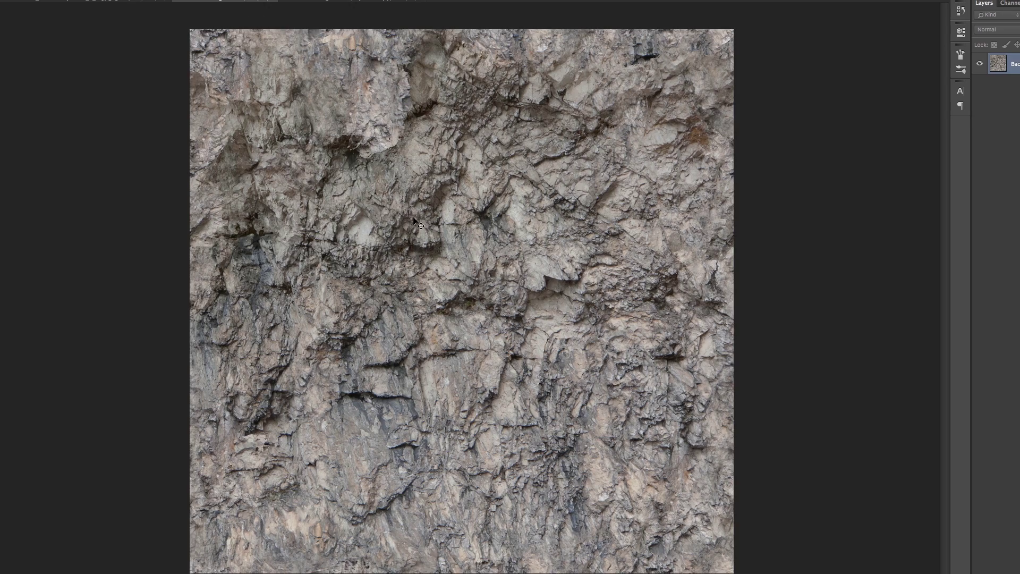
{"action": "key", "text": "super+f"}
{"action": "key", "text": "super+plus"}
{"action": "key", "text": "super+plus"}
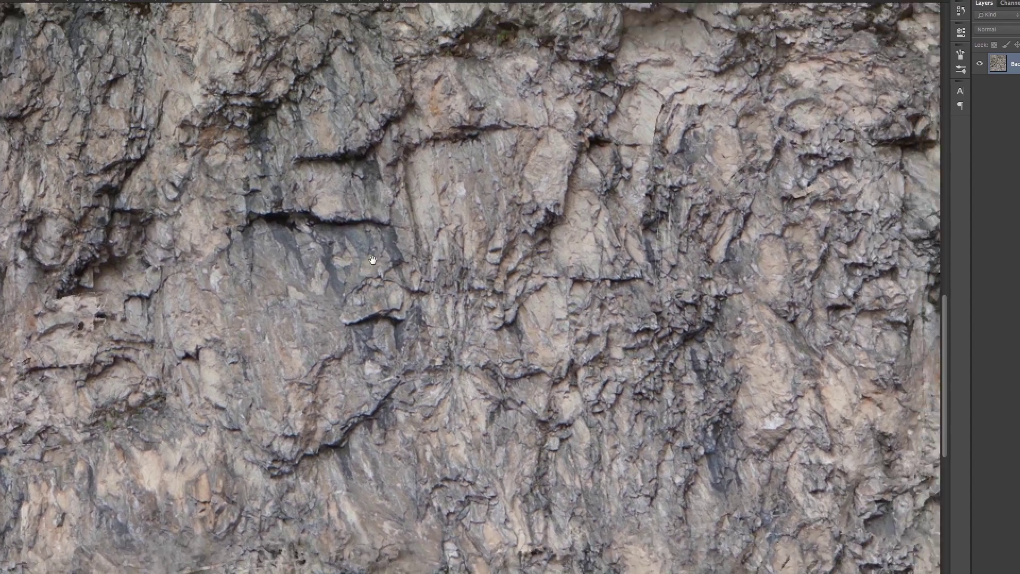
{"action": "left_click_drag", "start_coordinate": [370, 174], "coordinate": [489, 358]}
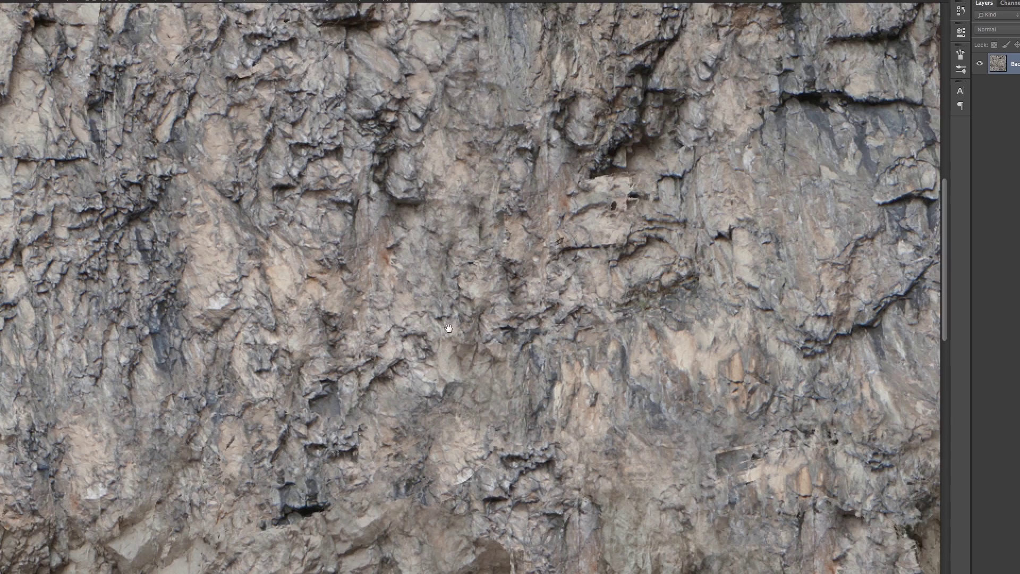
{"action": "left_click_drag", "start_coordinate": [456, 315], "coordinate": [481, 232]}
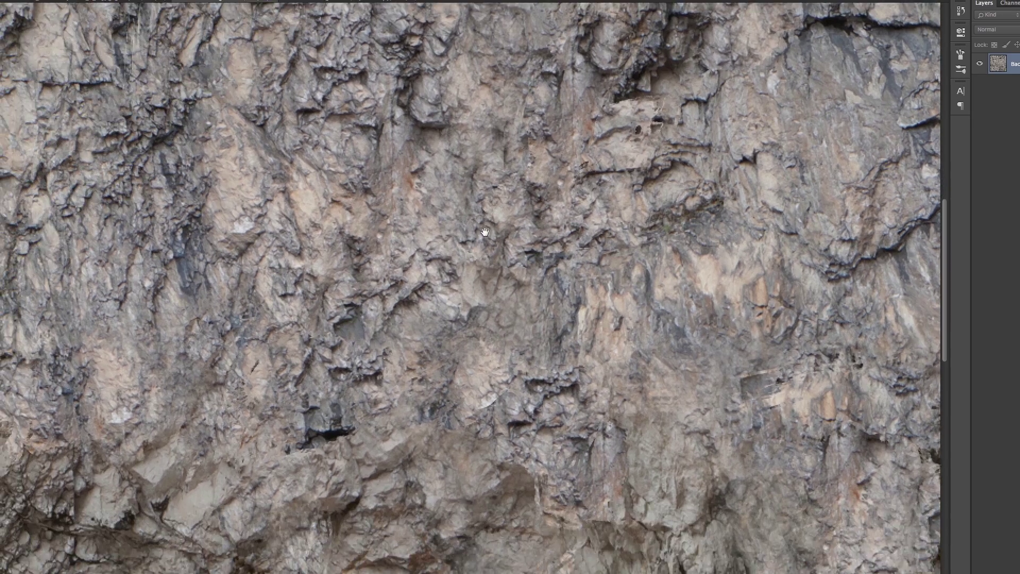
- Switch the clone brush to Soft Round Pressure Opacity and clone rock over the short vertical seam at the image's upper edge
{"action": "key", "text": "super+0"}
{"action": "key", "text": "super+1"}
{"action": "left_click_drag", "start_coordinate": [498, 273], "coordinate": [484, 308]}
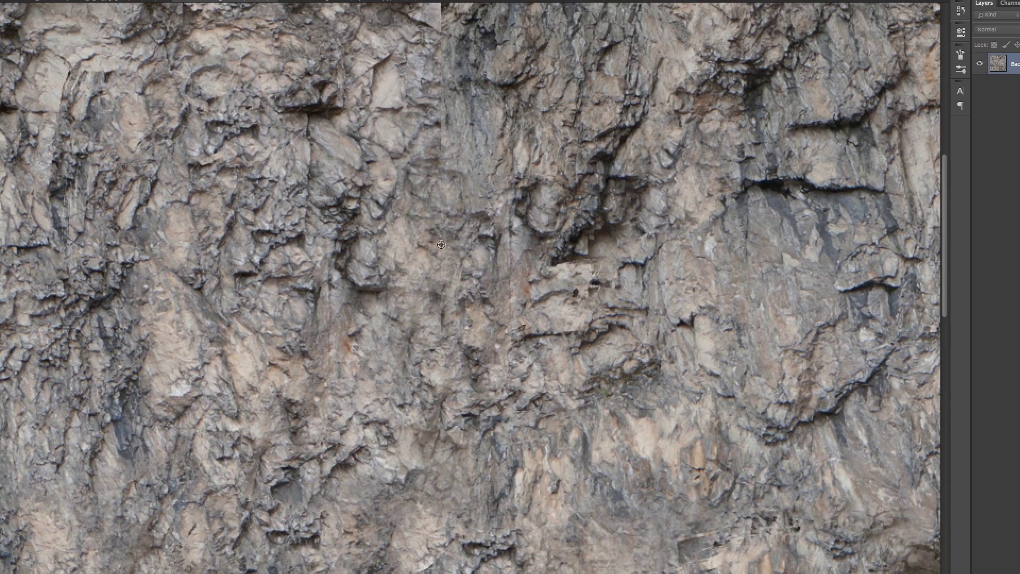
{"action": "scroll", "coordinate": [409, 189], "scroll_direction": "up", "scroll_amount": 3}
{"action": "right_click", "coordinate": [413, 275]}
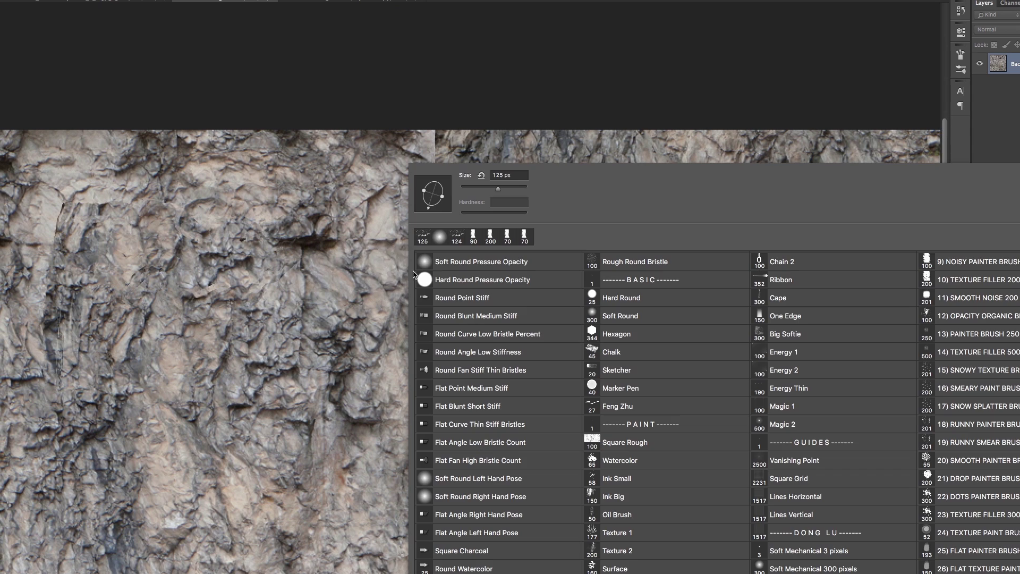
{"action": "left_click", "coordinate": [438, 243]}
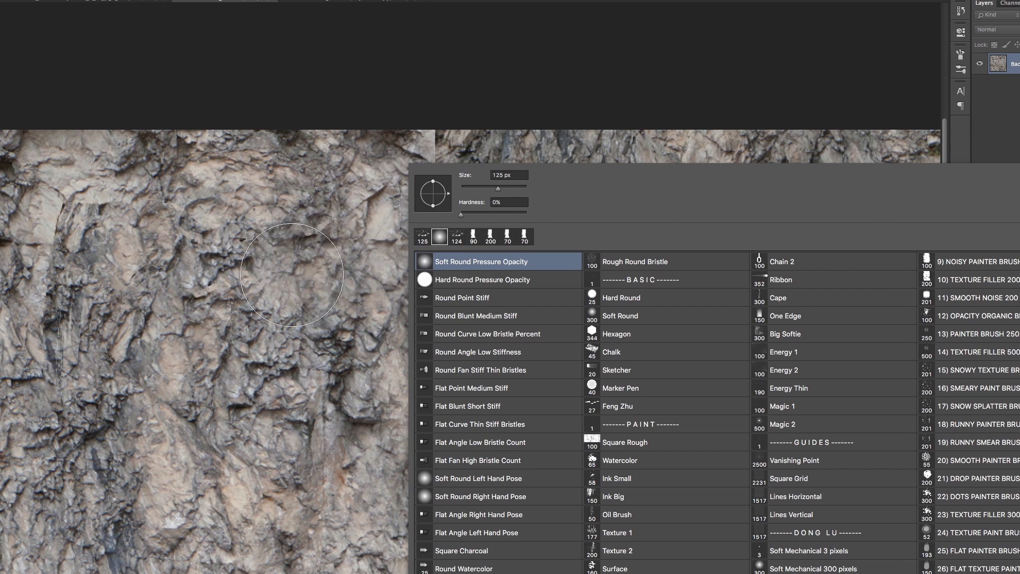
{"action": "left_click", "coordinate": [250, 294], "text": "alt"}
{"action": "left_click_drag", "start_coordinate": [379, 264], "coordinate": [382, 209]}
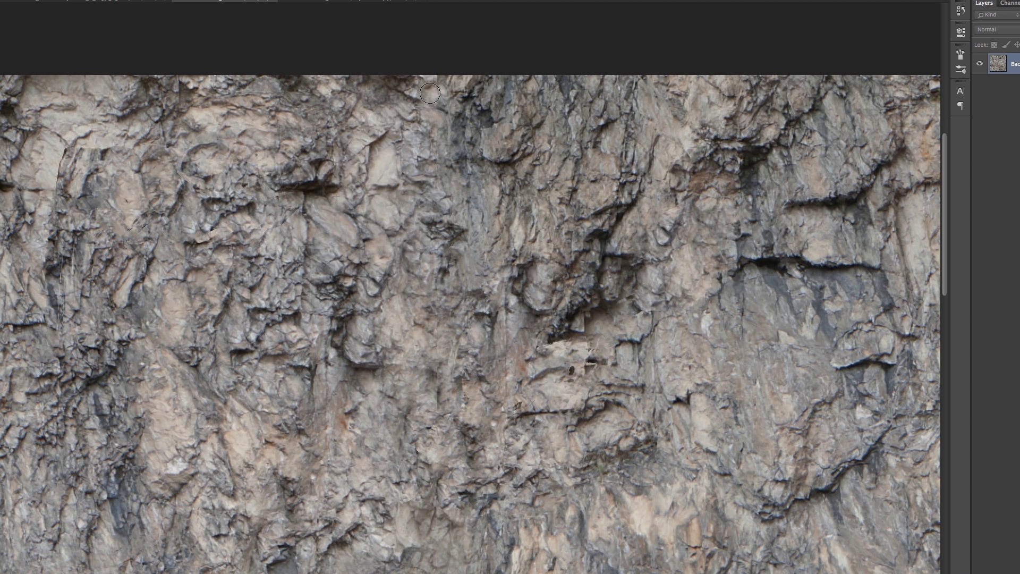
- Examine the texture for leftover seams in both offset positions, reapplying the Offset filter once each way
{"action": "left_click_drag", "start_coordinate": [480, 326], "coordinate": [433, 161]}
{"action": "left_click_drag", "start_coordinate": [523, 329], "coordinate": [403, 166]}
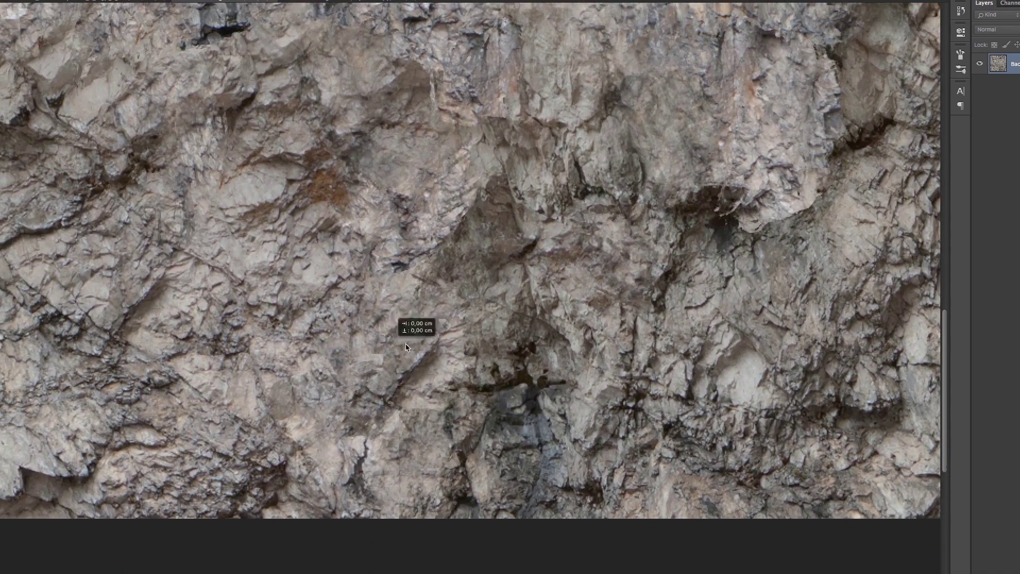
{"action": "left_click", "coordinate": [403, 331]}
{"action": "key", "text": "F1"}
{"action": "left_click", "coordinate": [593, 129]}
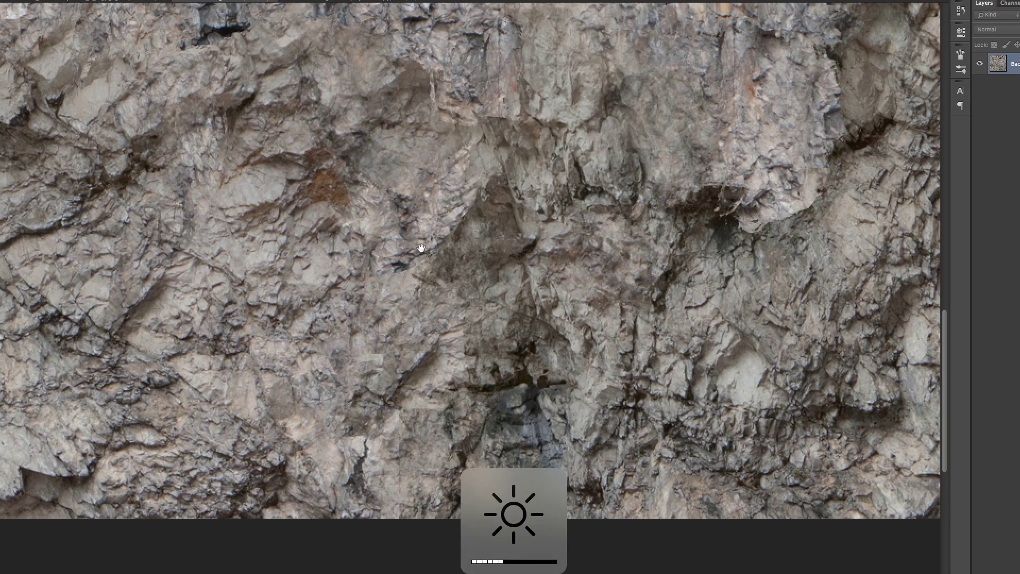
{"action": "left_click_drag", "start_coordinate": [421, 244], "coordinate": [521, 348]}
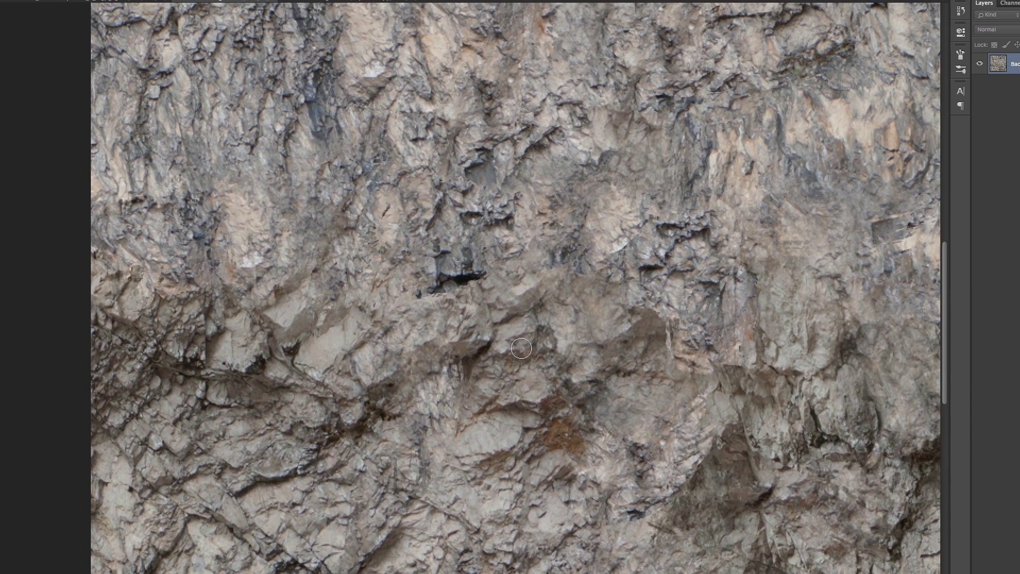
{"action": "key", "text": "super+f"}
{"action": "key", "text": "super+minus"}
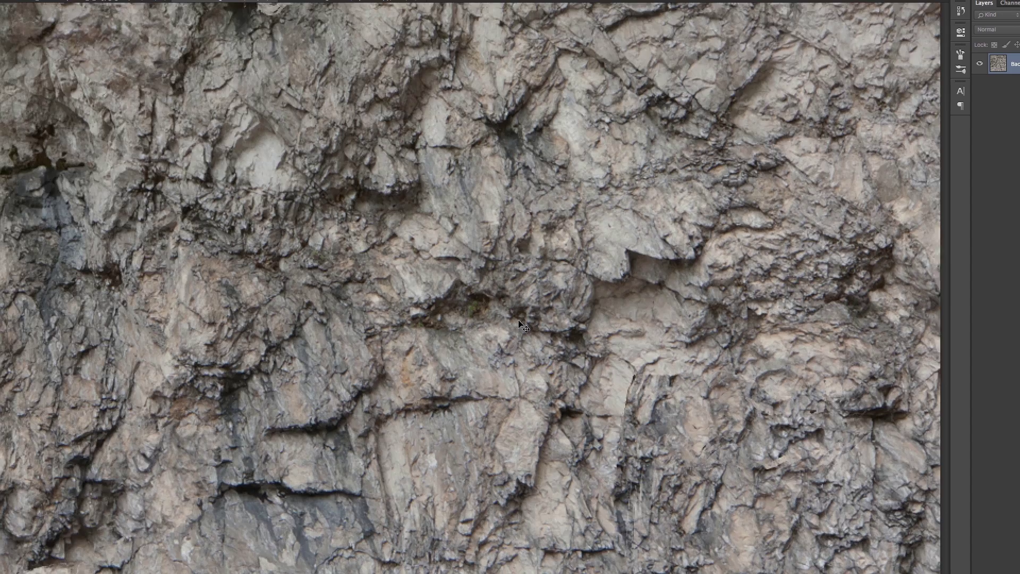
{"action": "left_click_drag", "start_coordinate": [518, 322], "coordinate": [327, 190]}
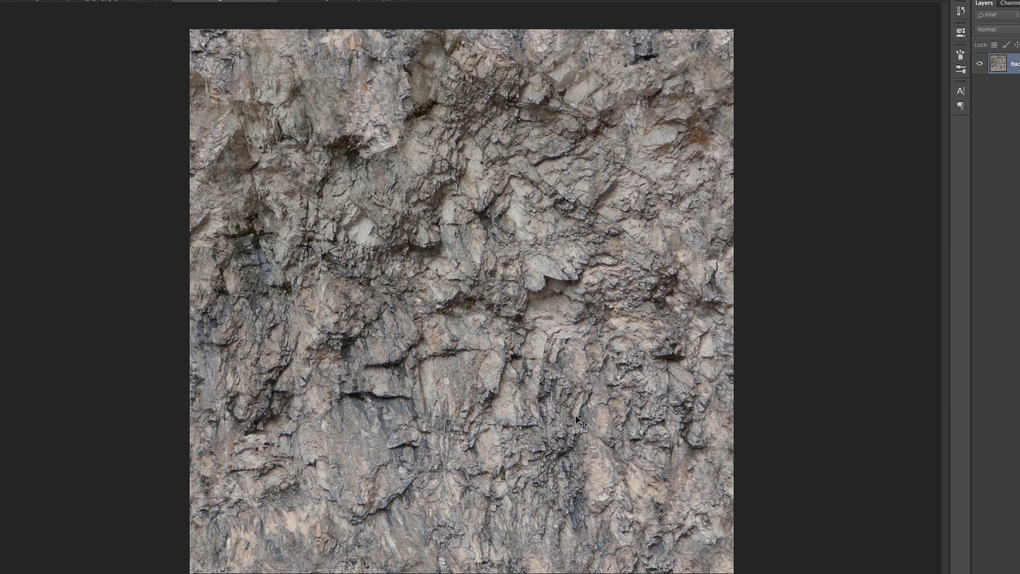
{"action": "key", "text": "super+f"}
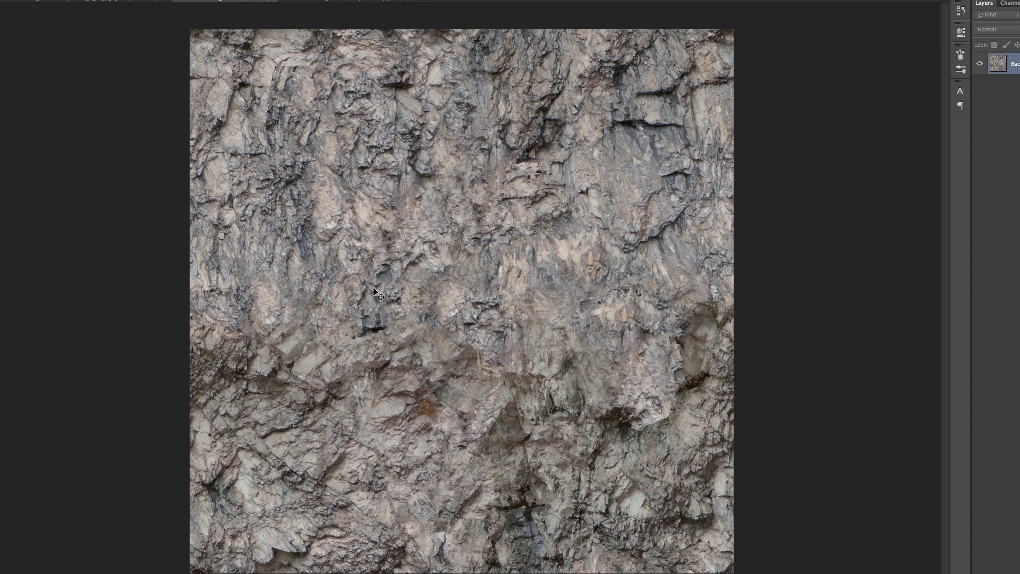
- Examine the middle and upper areas of the texture closely for remaining seams or smeared rock
{"action": "key", "text": "super+plus"}
{"action": "left_click_drag", "start_coordinate": [460, 235], "coordinate": [519, 75]}
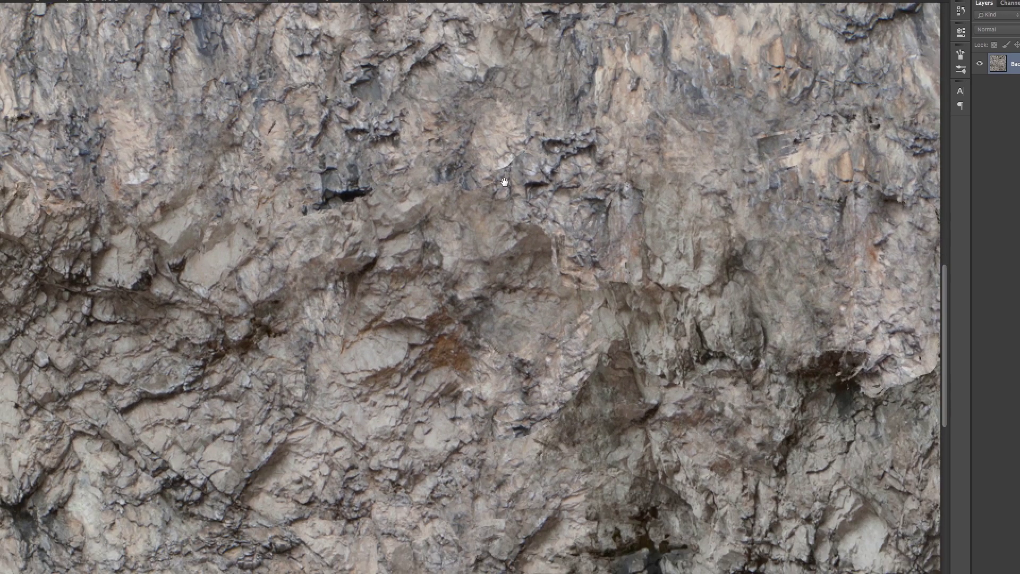
{"action": "left_click_drag", "start_coordinate": [500, 177], "coordinate": [551, 198]}
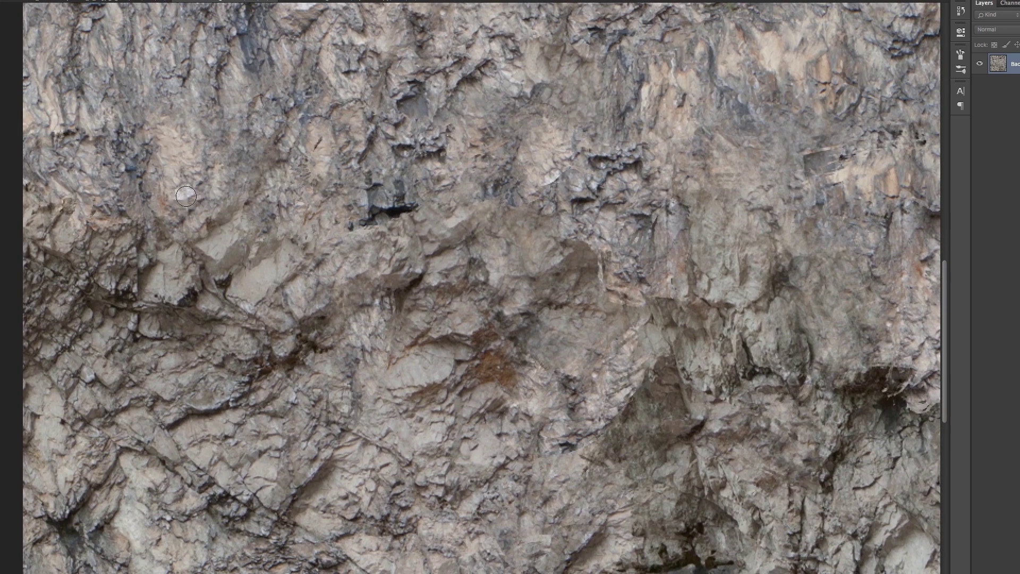
{"action": "left_click_drag", "start_coordinate": [342, 275], "coordinate": [298, 133]}
{"action": "left_click_drag", "start_coordinate": [423, 227], "coordinate": [310, 283]}
{"action": "left_click_drag", "start_coordinate": [407, 234], "coordinate": [355, 320]}
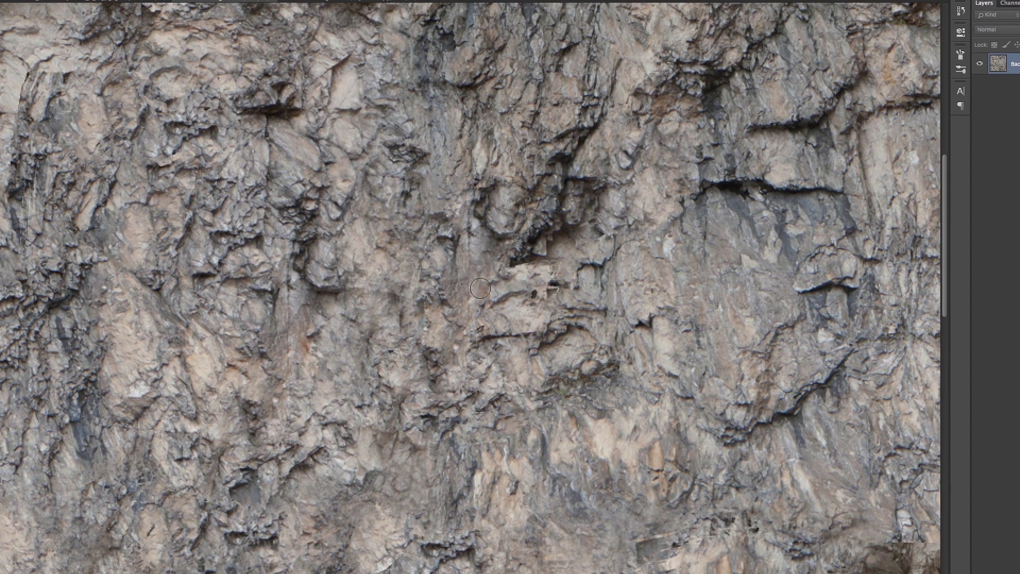
{"action": "left_click_drag", "start_coordinate": [446, 159], "coordinate": [588, 210]}
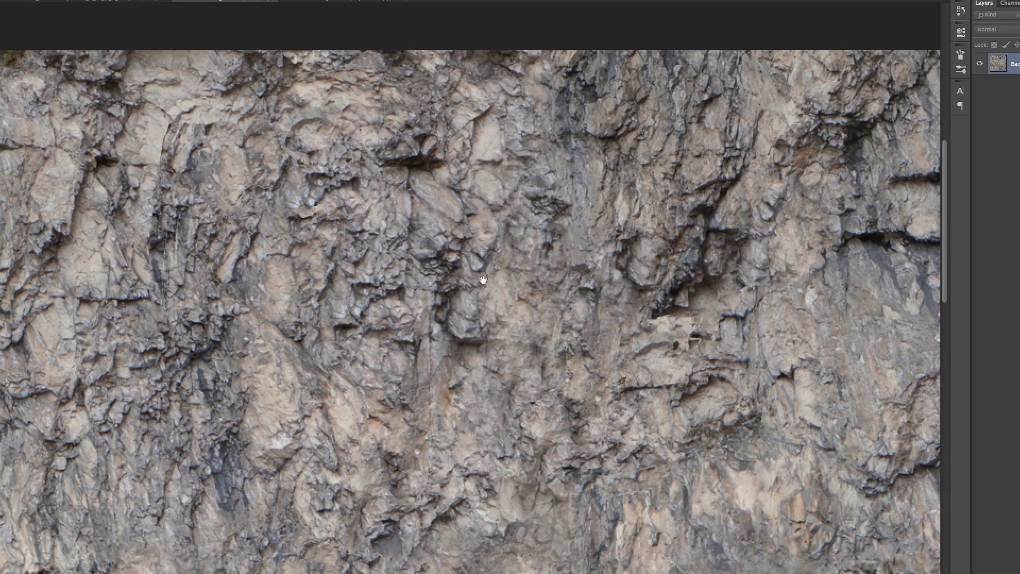
{"action": "left_click_drag", "start_coordinate": [486, 274], "coordinate": [482, 274]}
{"action": "left_click_drag", "start_coordinate": [407, 265], "coordinate": [540, 151]}
{"action": "left_click_drag", "start_coordinate": [454, 254], "coordinate": [426, 166]}
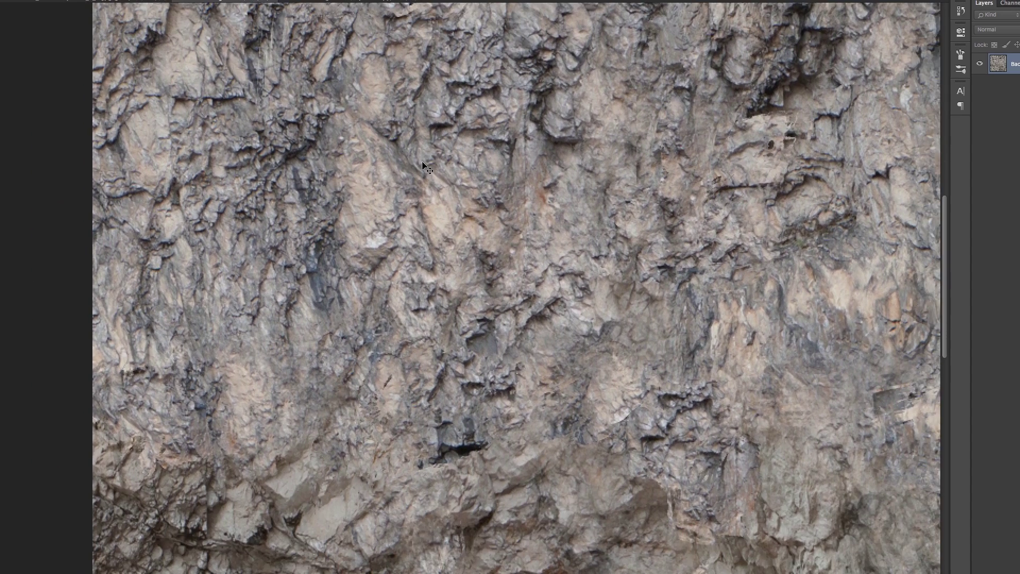
- Paste the corrected texture into the blank tiling test document and place two copies edge to edge in a horizontal row
{"action": "key", "text": "ctrl+0"}
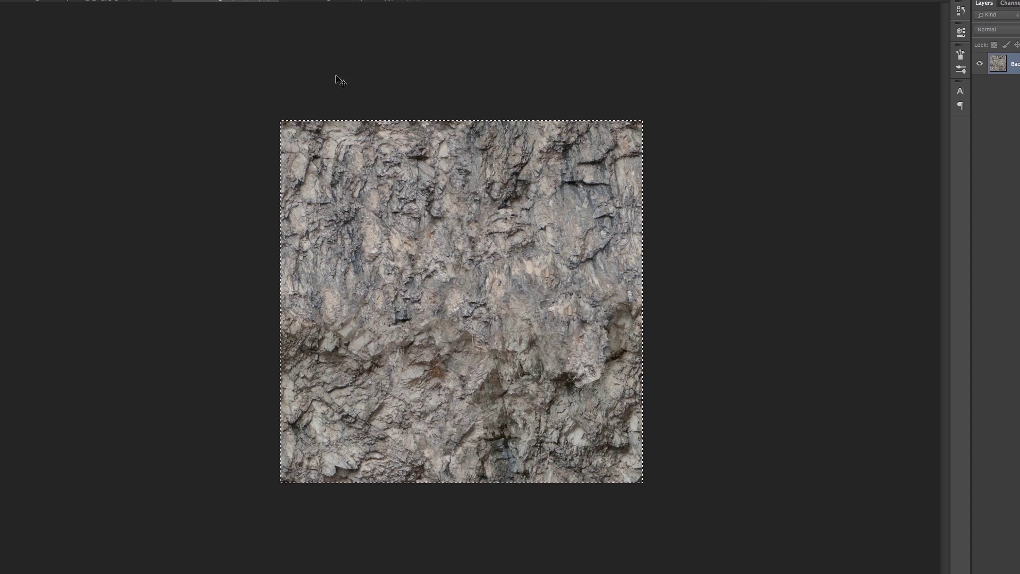
{"action": "left_click", "coordinate": [332, 1]}
{"action": "key", "text": "ctrl+v"}
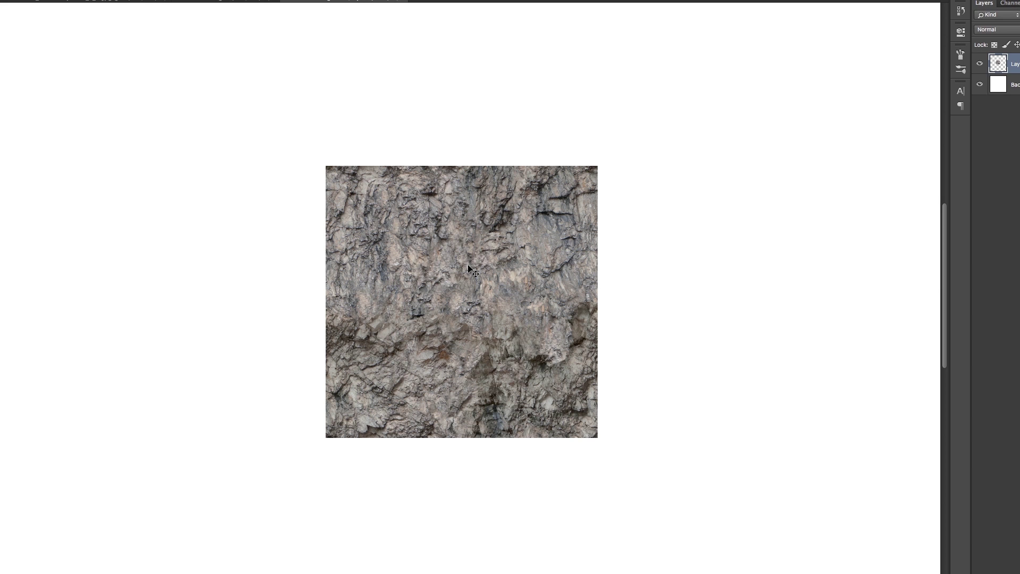
{"action": "left_click_drag", "start_coordinate": [462, 281], "coordinate": [332, 212]}
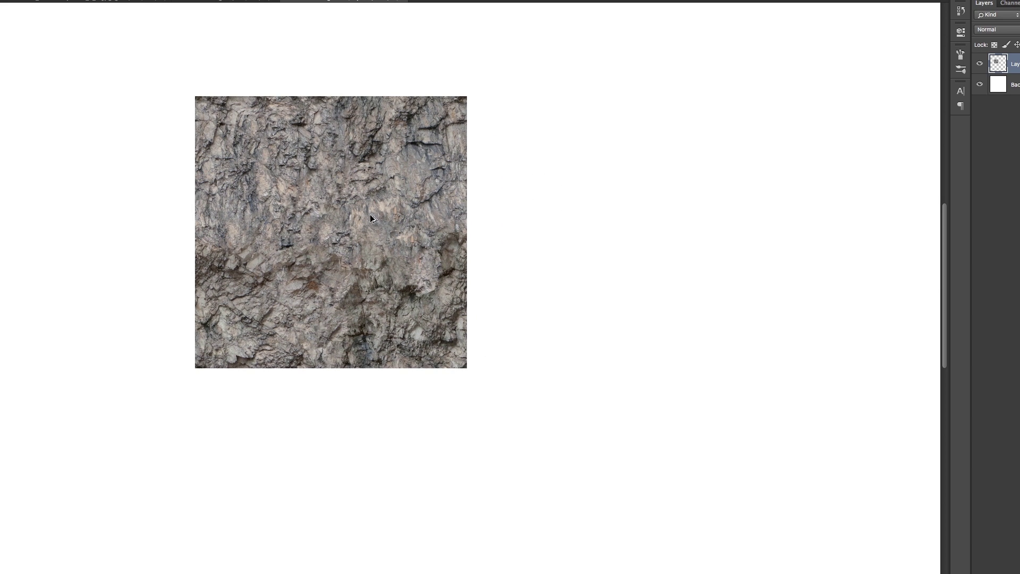
{"action": "left_click_drag", "start_coordinate": [406, 229], "coordinate": [716, 244]}
{"action": "left_click_drag", "start_coordinate": [527, 266], "coordinate": [492, 269]}
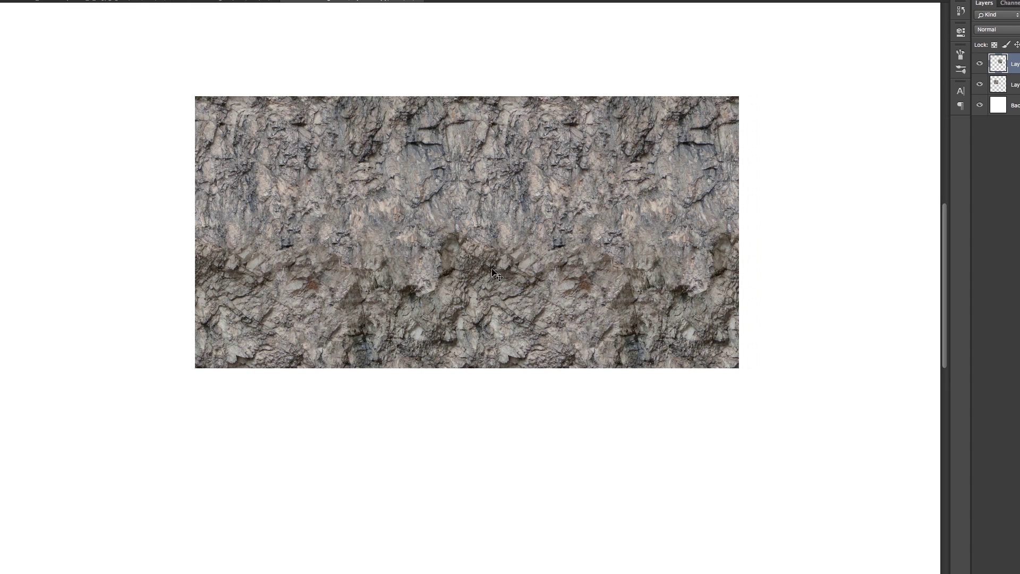